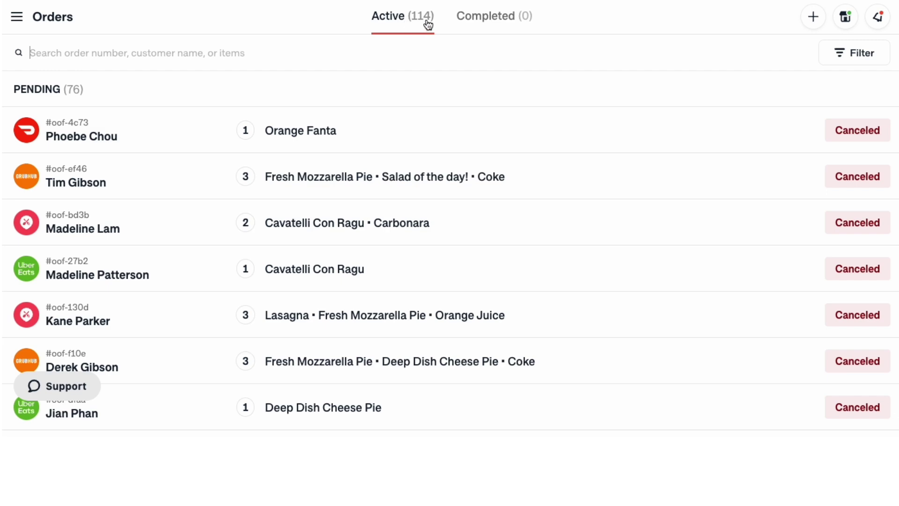
Confirm the Completed tab is empty, then scroll the Active list down to the 38 Preparing orders.
left_click(506, 20)
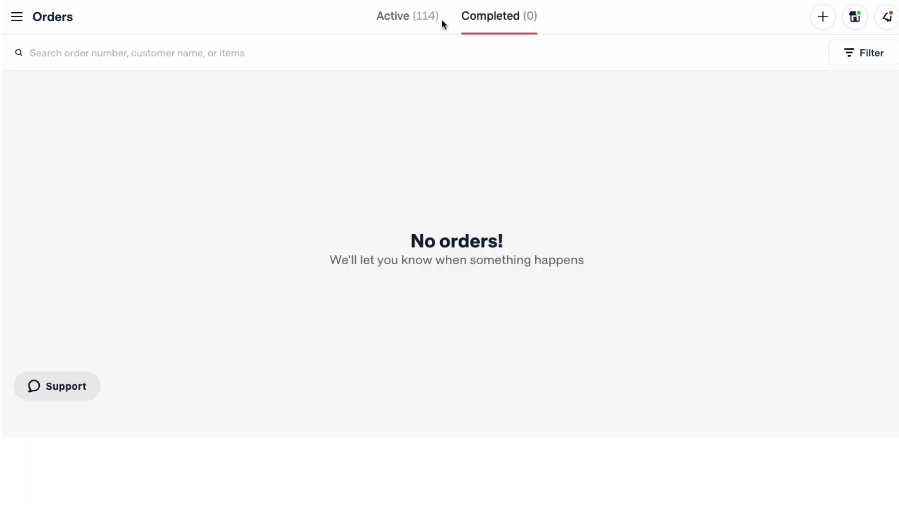
left_click(405, 21)
scroll(468, 144, "down", 10)
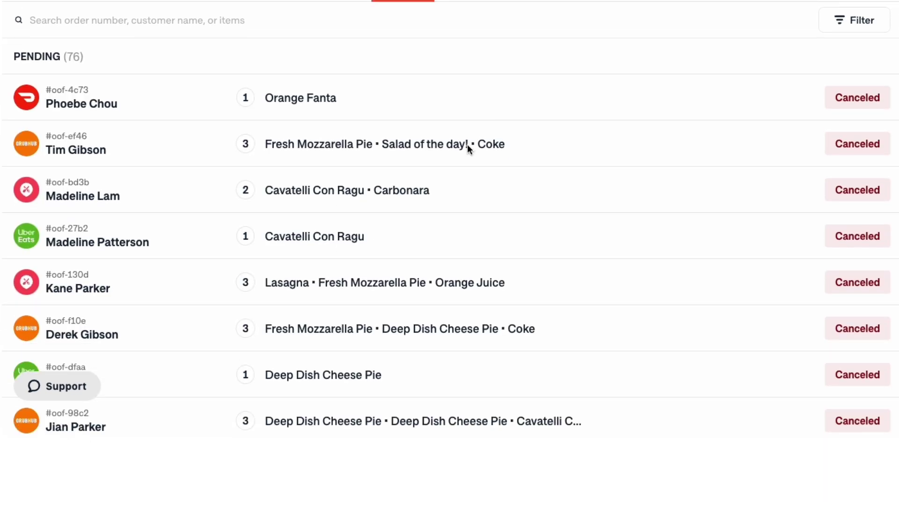
scroll(468, 145, "down", 20)
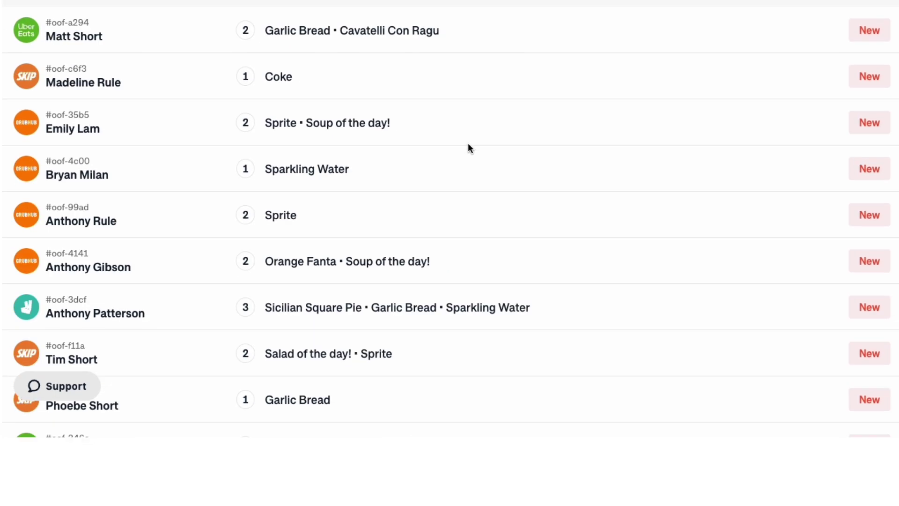
scroll(469, 146, "down", 20)
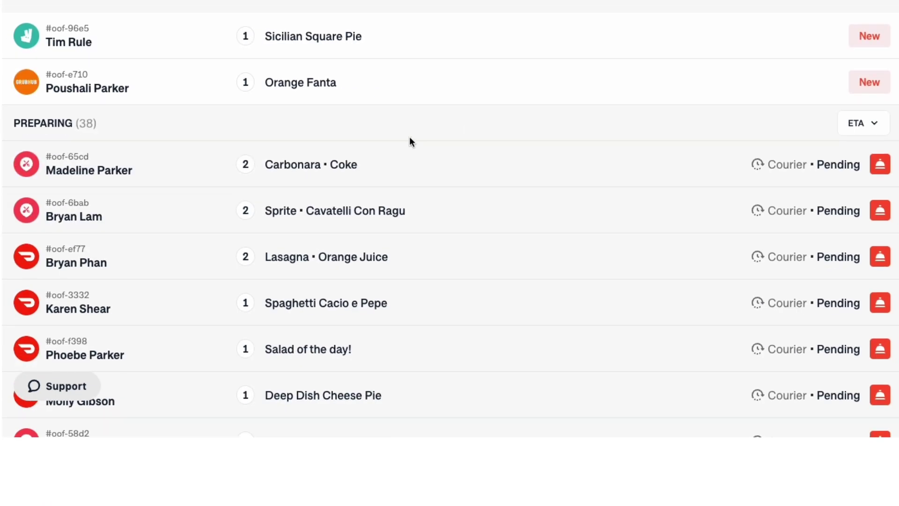
Review the two-item Carbonara and Coke order and mark it complete, leaving 113 active.
left_click(362, 165)
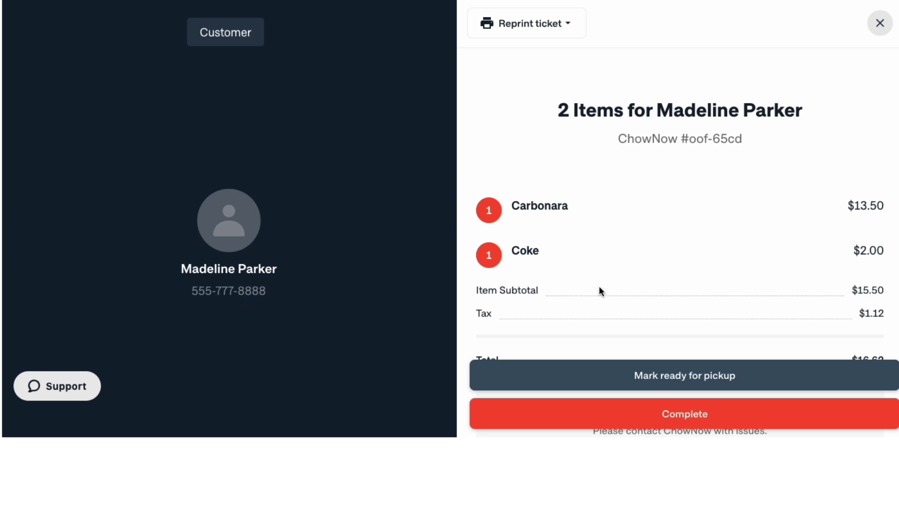
scroll(671, 271, "down", 4)
scroll(671, 270, "up", 4)
left_click(569, 30)
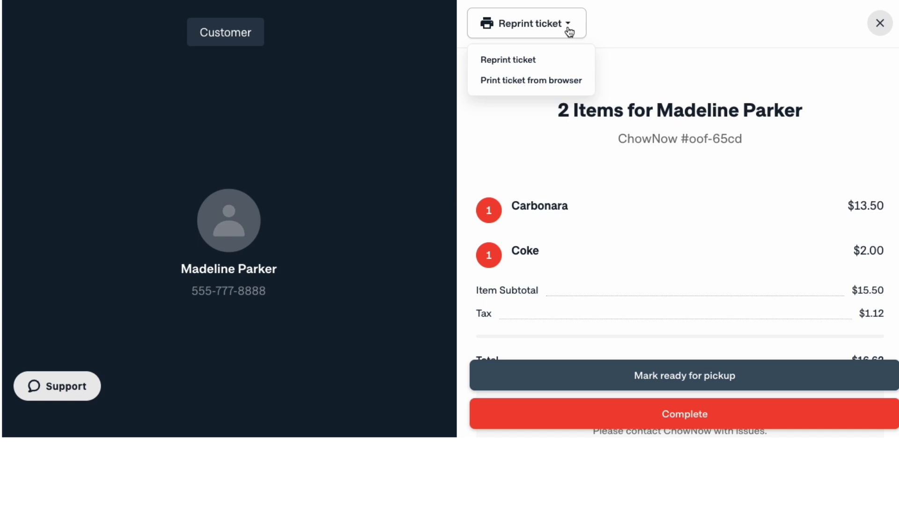
left_click(627, 27)
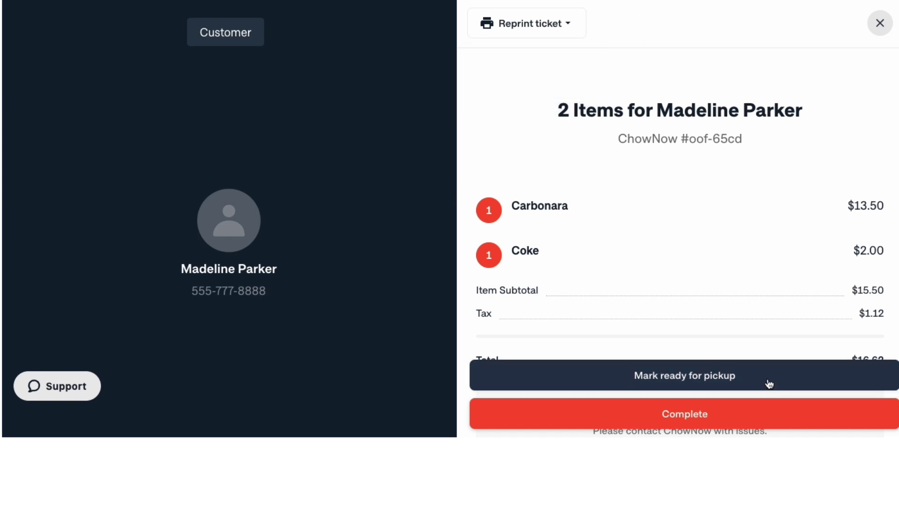
left_click(772, 416)
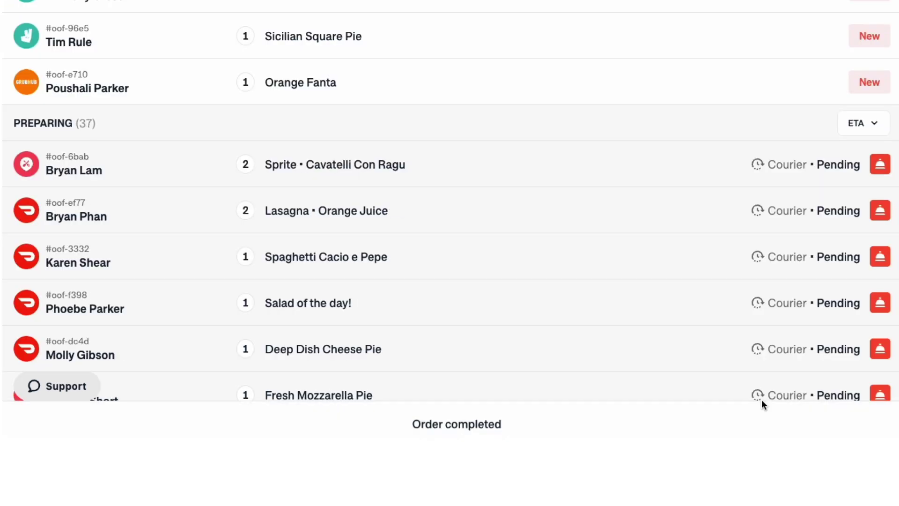
scroll(652, 252, "up", 5)
scroll(645, 268, "up", 20)
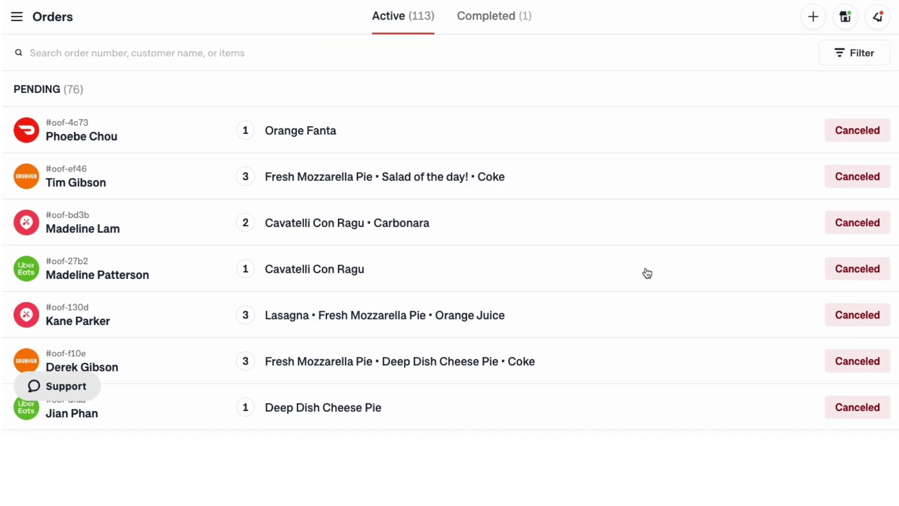
Switch to the Completed tab and review the finished Carbonara and Coke order's details.
left_click(508, 26)
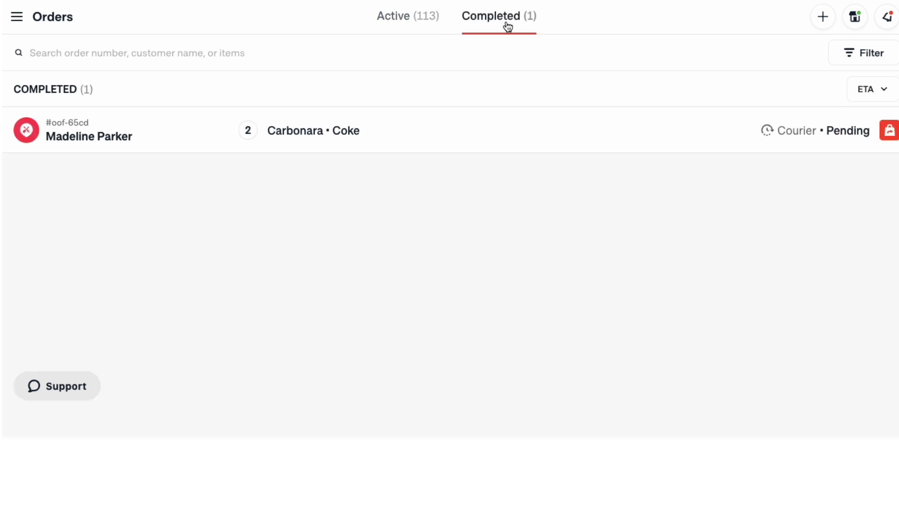
left_click(564, 134)
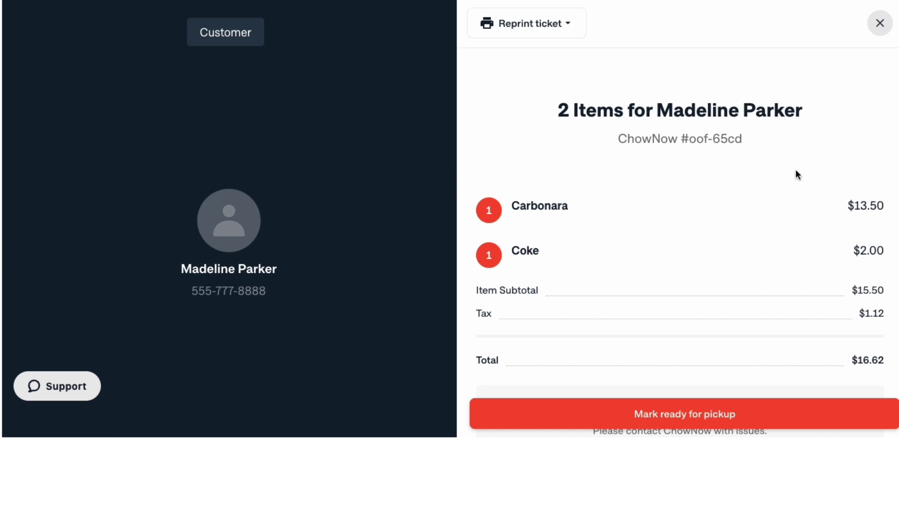
left_click(880, 23)
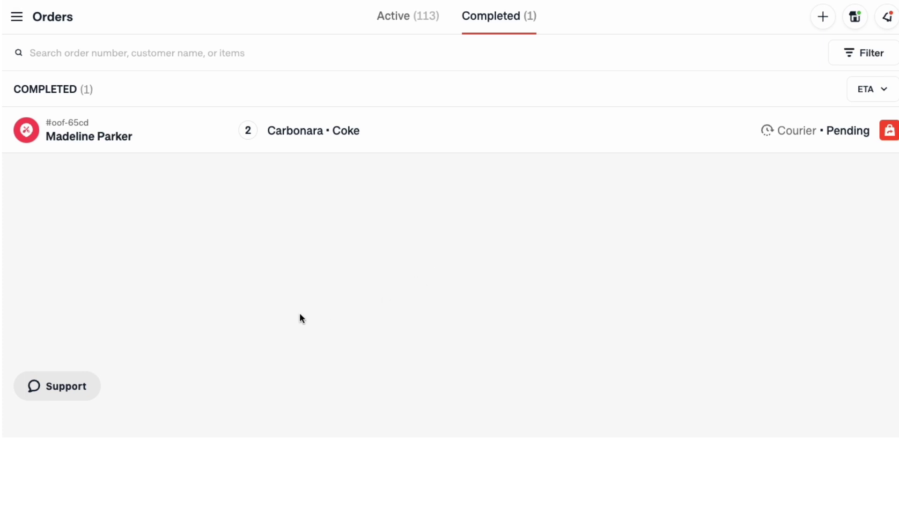
Open the Support help search, then return to the Active (113) orders list.
left_click(70, 401)
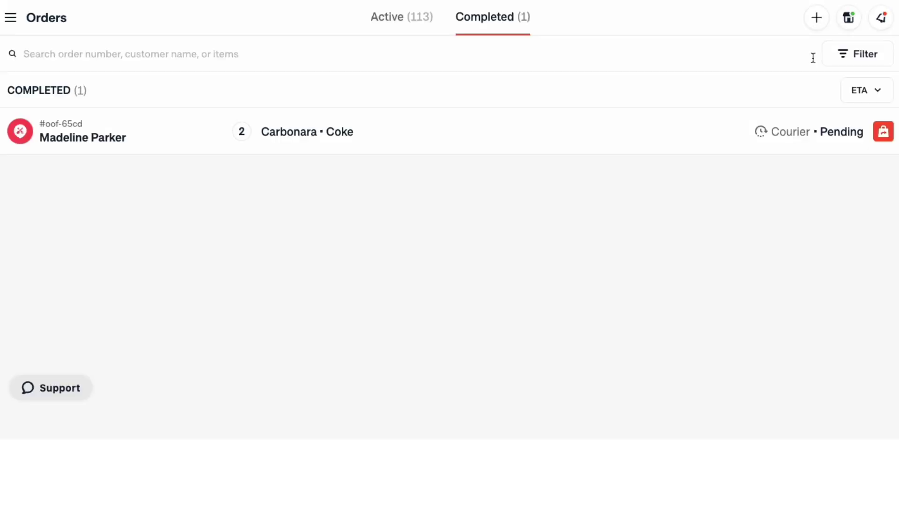
left_click(419, 24)
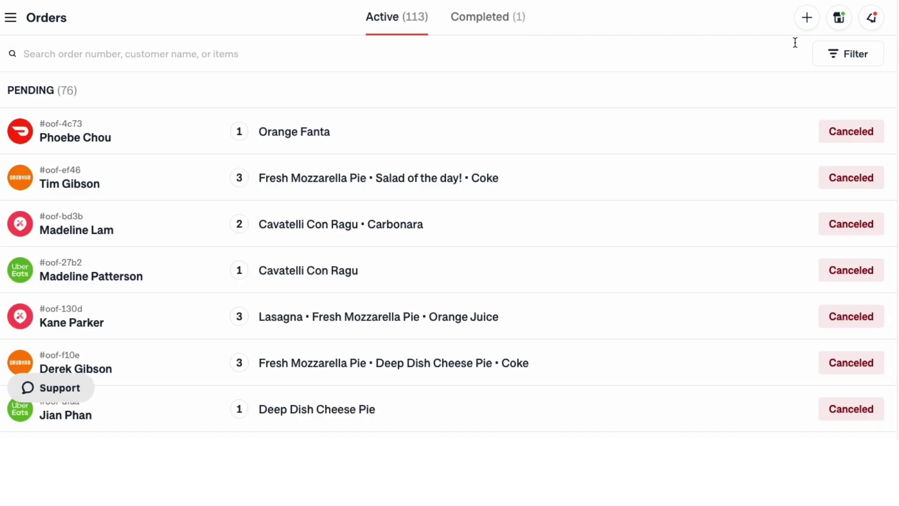
left_click(809, 20)
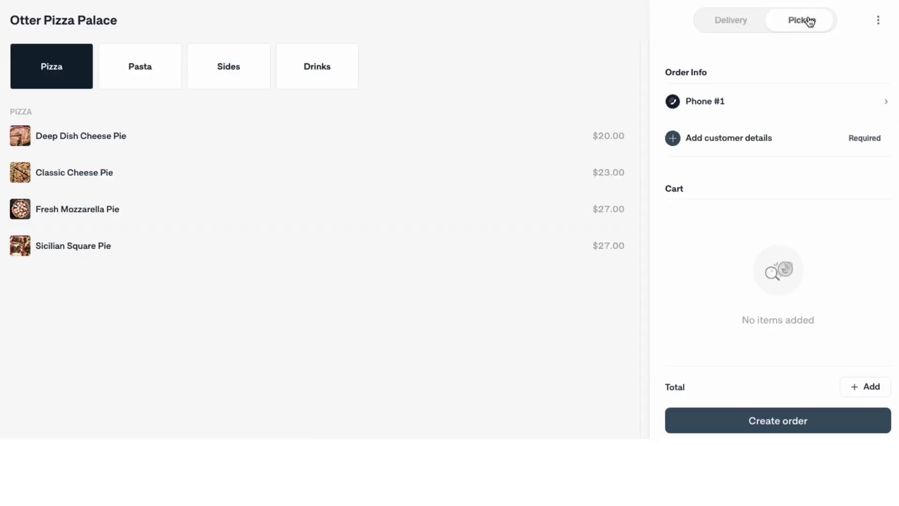
left_click(748, 21)
left_click(796, 22)
left_click(737, 141)
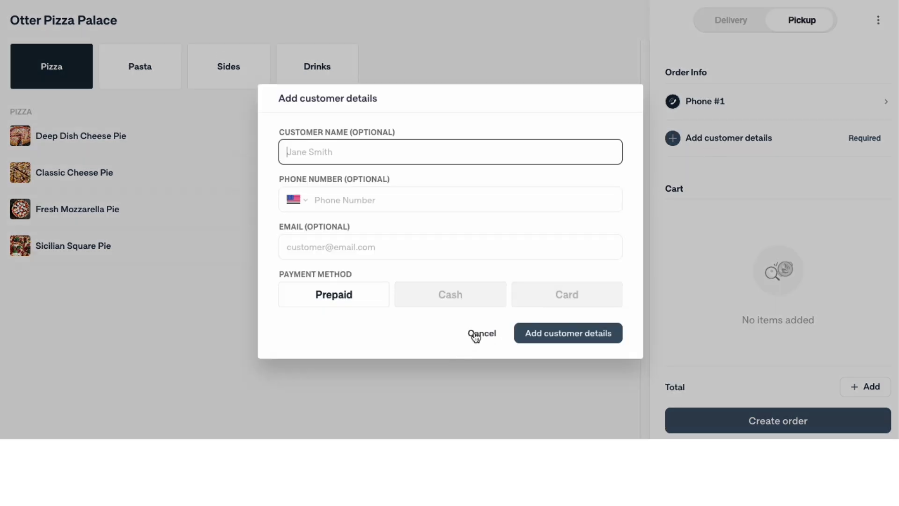
left_click(478, 333)
left_click(166, 135)
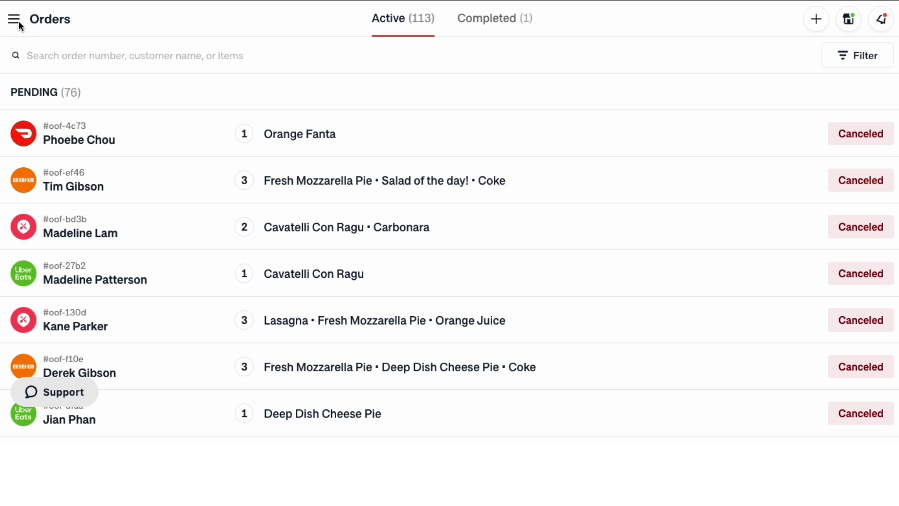
Go to the Integrations page and scroll through the Order Channels list.
left_click(18, 21)
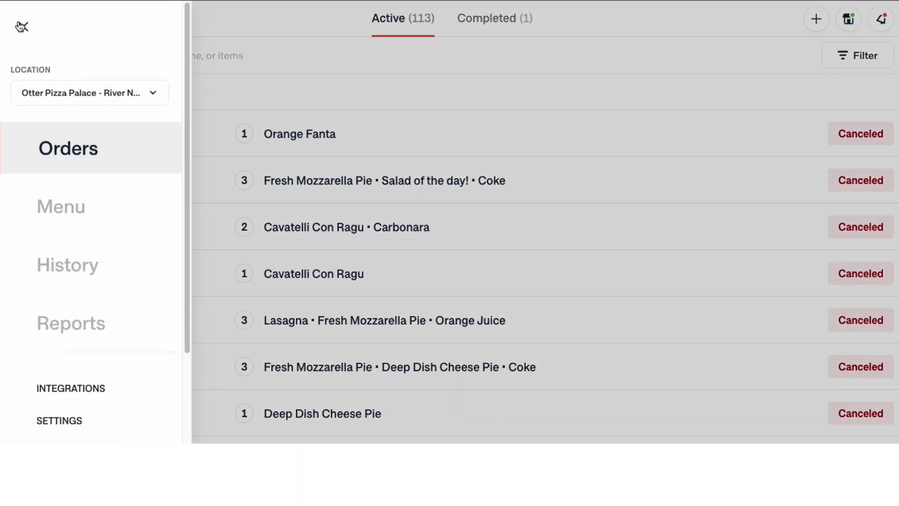
left_click(71, 394)
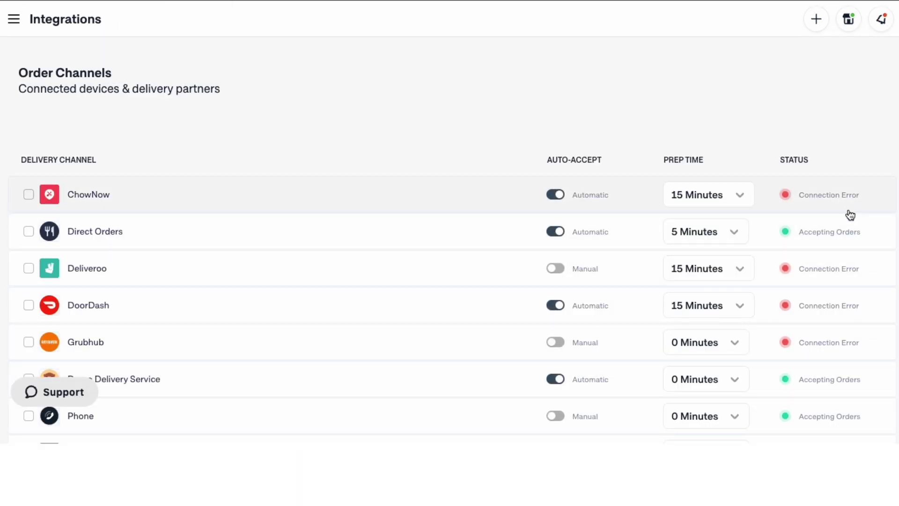
scroll(849, 205, "down", 1)
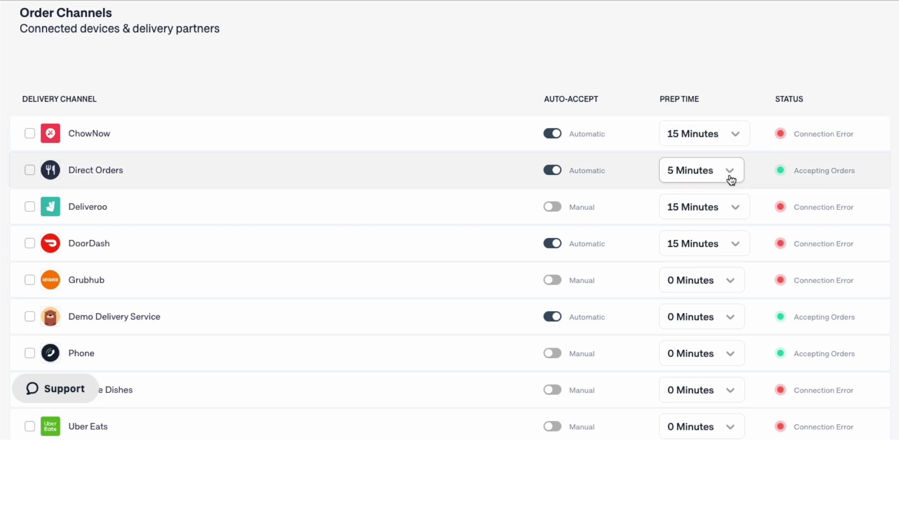
Set the Direct Orders channel's prep time to 5 minutes and save it.
left_click(731, 178)
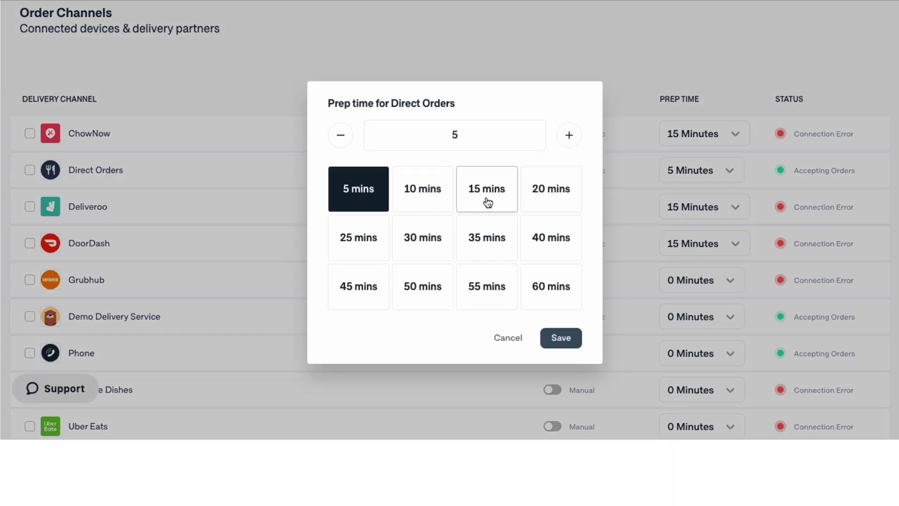
left_click(424, 191)
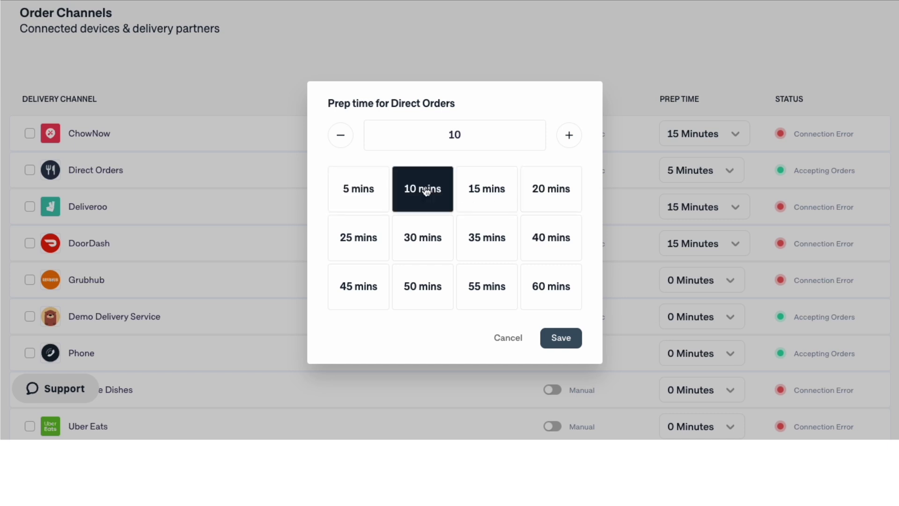
left_click(487, 193)
left_click(548, 192)
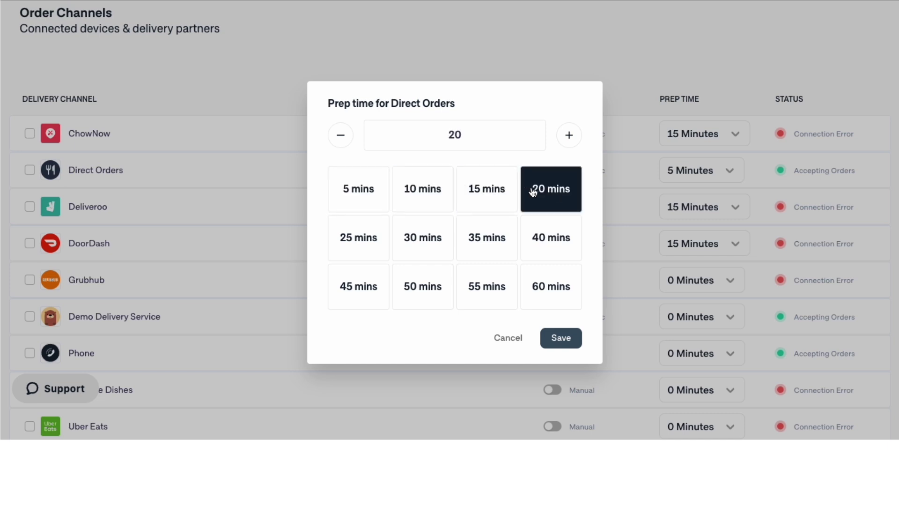
left_click(346, 136)
left_click(346, 137)
left_click(346, 137)
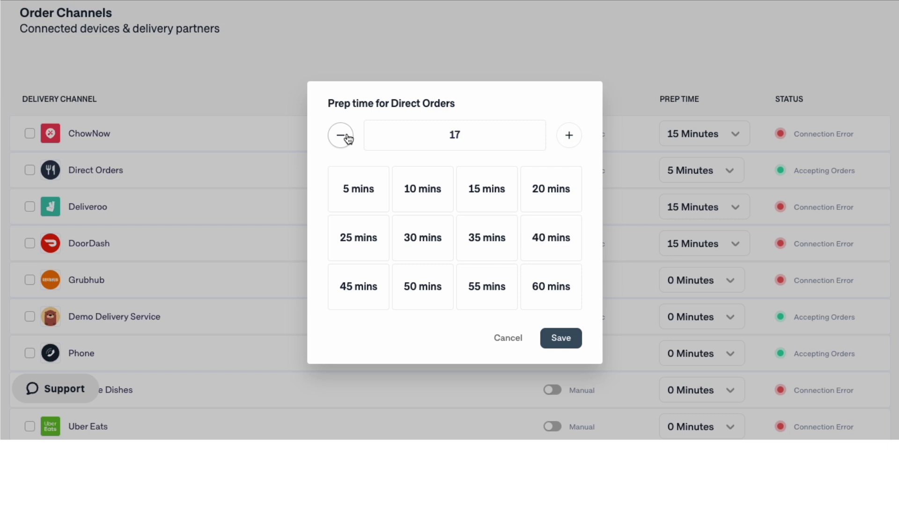
left_click(373, 201)
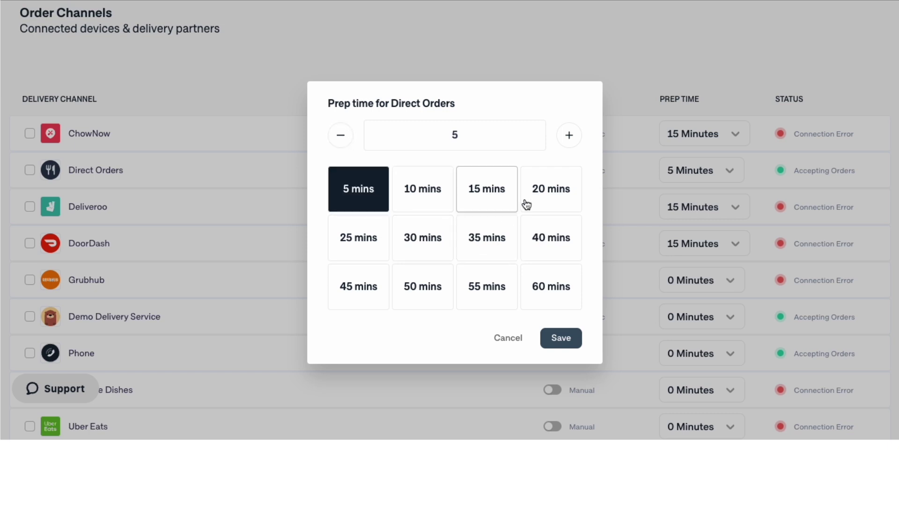
left_click(509, 343)
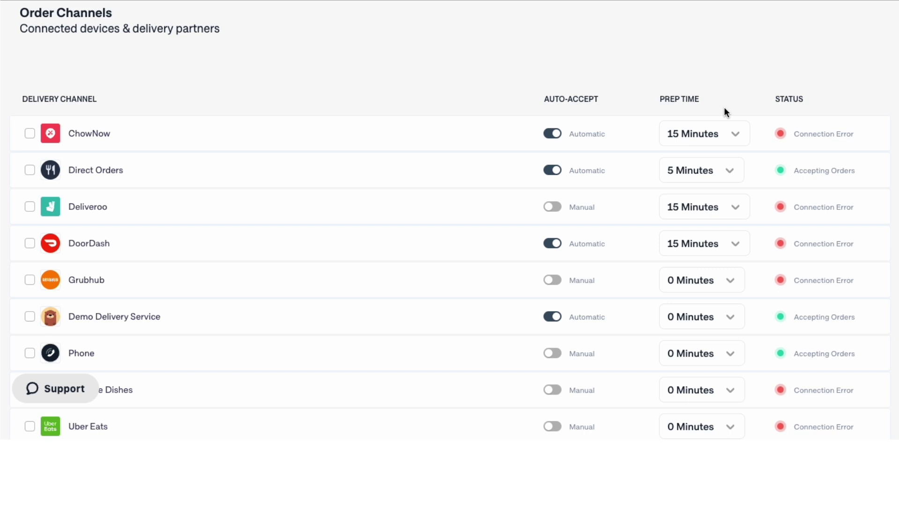
scroll(465, 88, "up", 3)
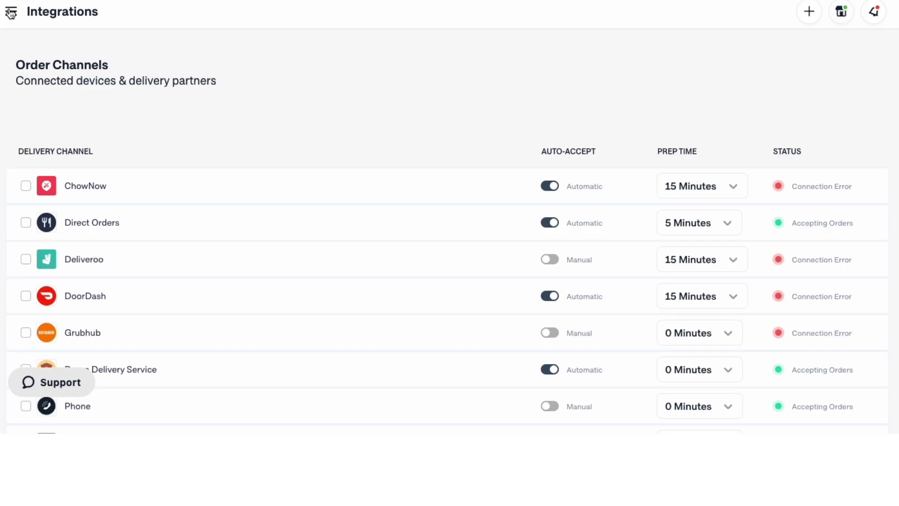
On the Menu page, tick Deep Dish Cheese Pie and Classic Cheese Pie.
left_click(10, 13)
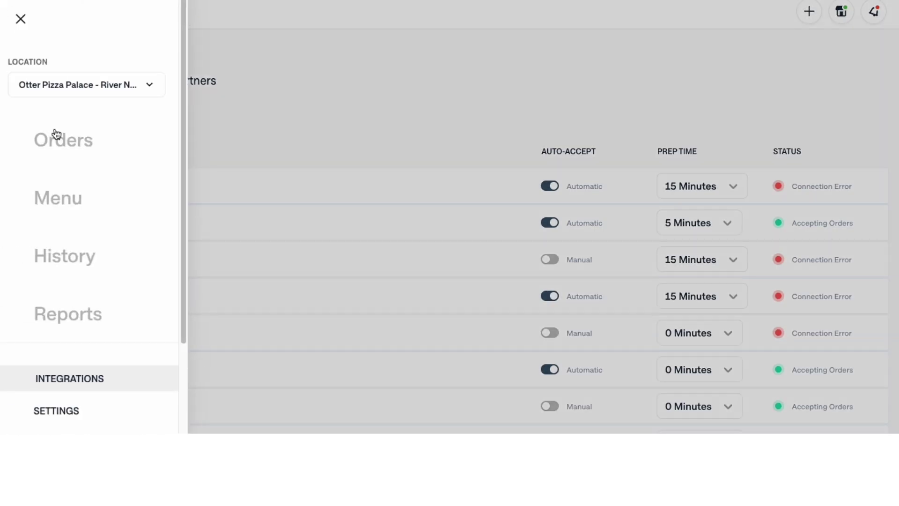
left_click(55, 204)
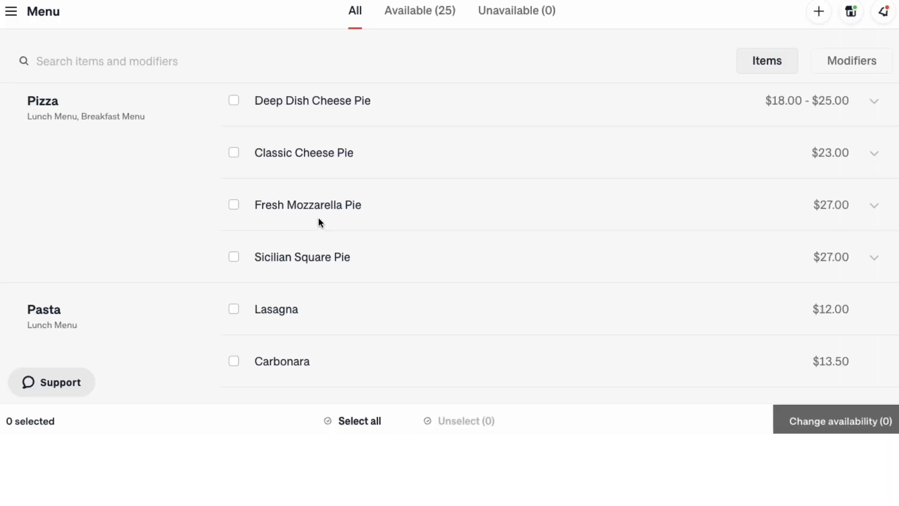
left_click(305, 102)
left_click(282, 146)
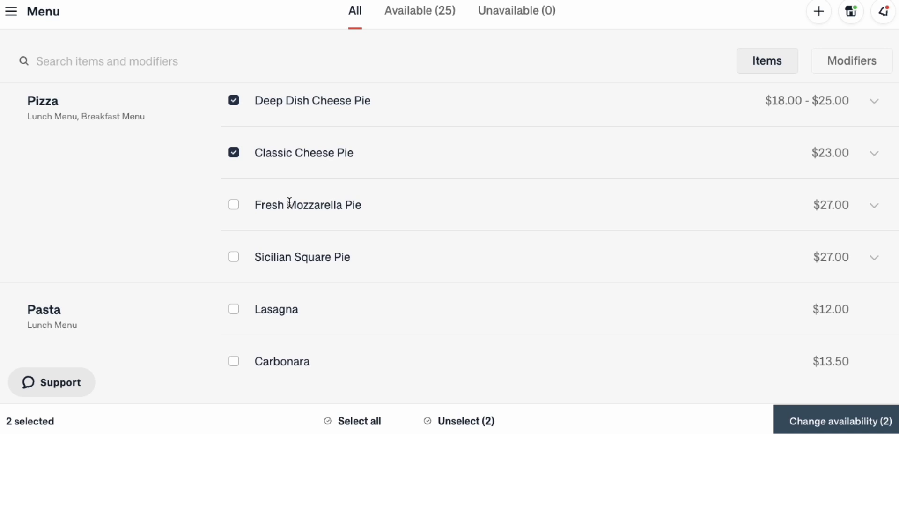
scroll(409, 238, "down", 10)
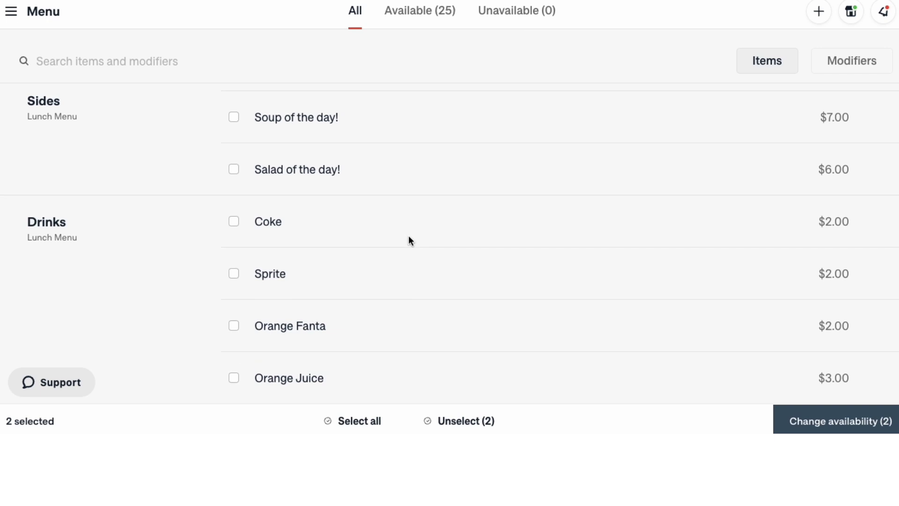
scroll(409, 236, "up", 10)
left_click(845, 64)
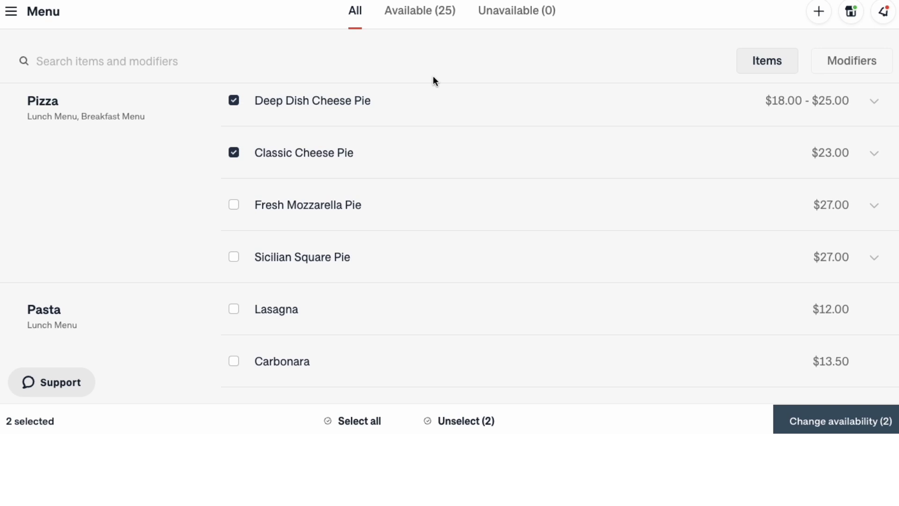
Check the store location list in the navigation drawer, then close the drawer.
left_click(12, 12)
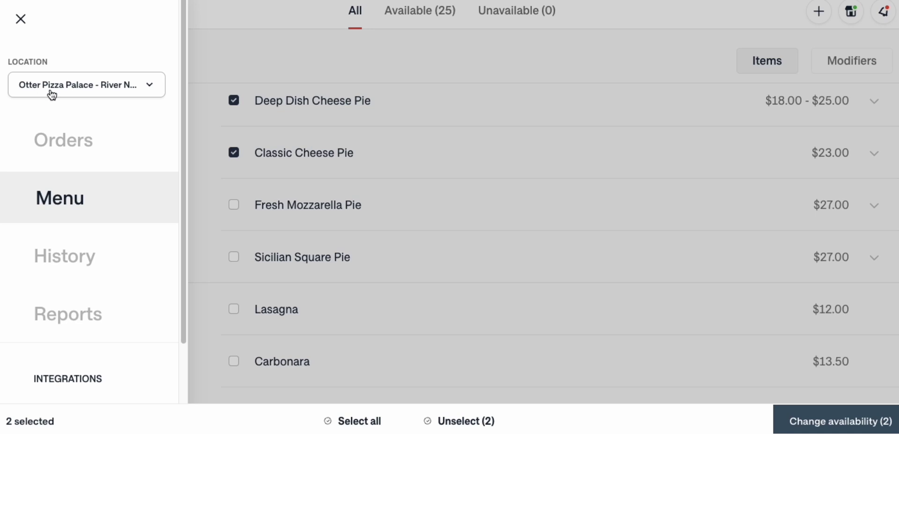
left_click(77, 96)
left_click(79, 97)
left_click(238, 52)
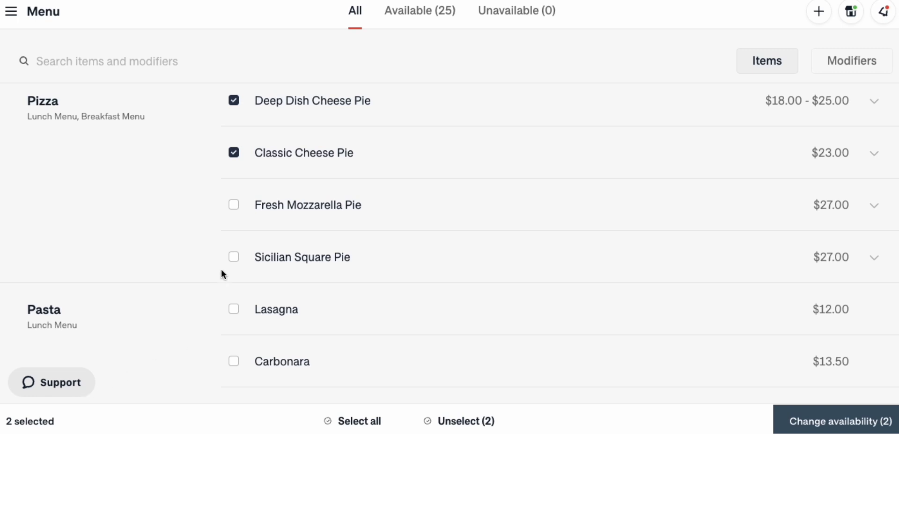
Compare the Unavailable tab with the Available (25) items list, ending on the Available tab.
left_click(435, 19)
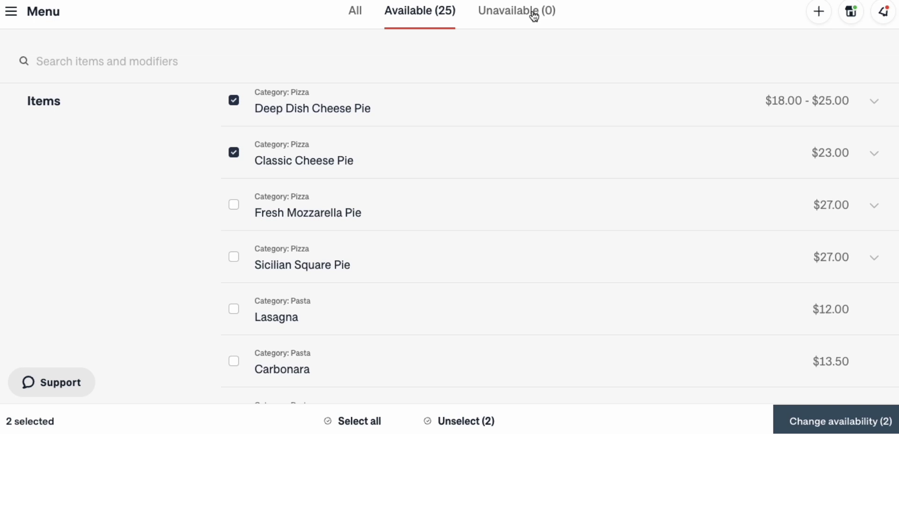
left_click(533, 14)
left_click(419, 15)
left_click(173, 68)
Choose Unavailable indefinitely for the two cheese pies, then close without applying.
left_click(832, 420)
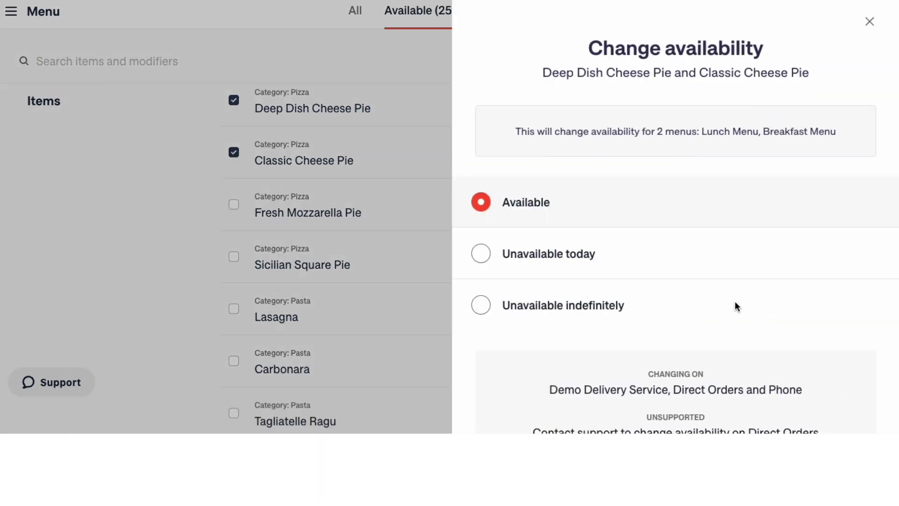
left_click(534, 261)
left_click(539, 305)
scroll(623, 309, "down", 2)
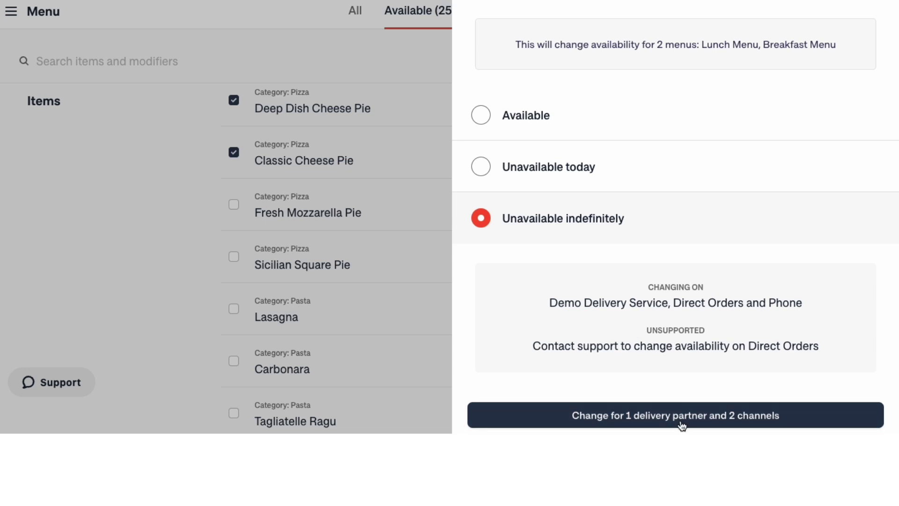
scroll(768, 337, "up", 3)
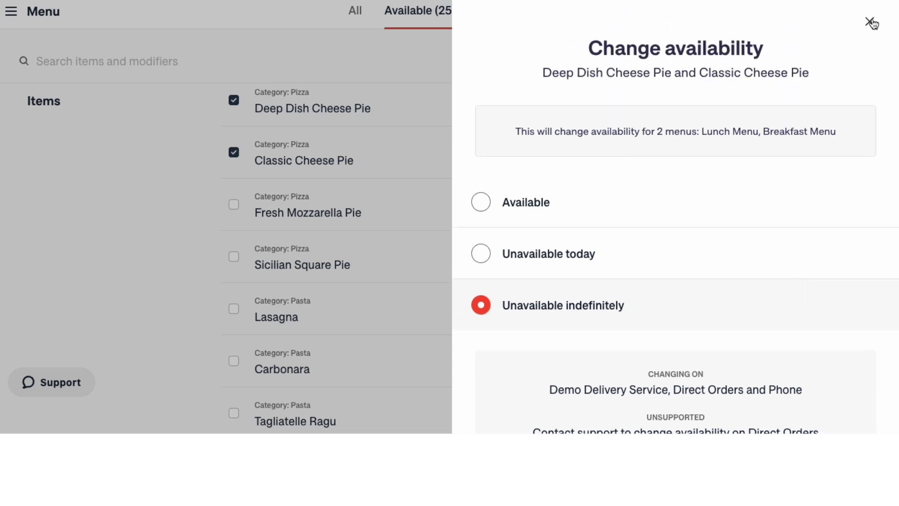
left_click(870, 22)
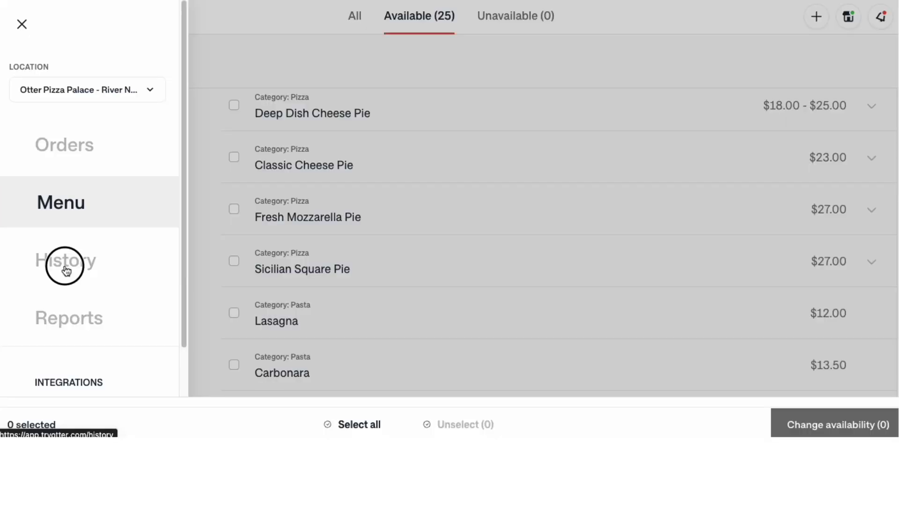
Open the order History page from the navigation menu.
left_click(64, 265)
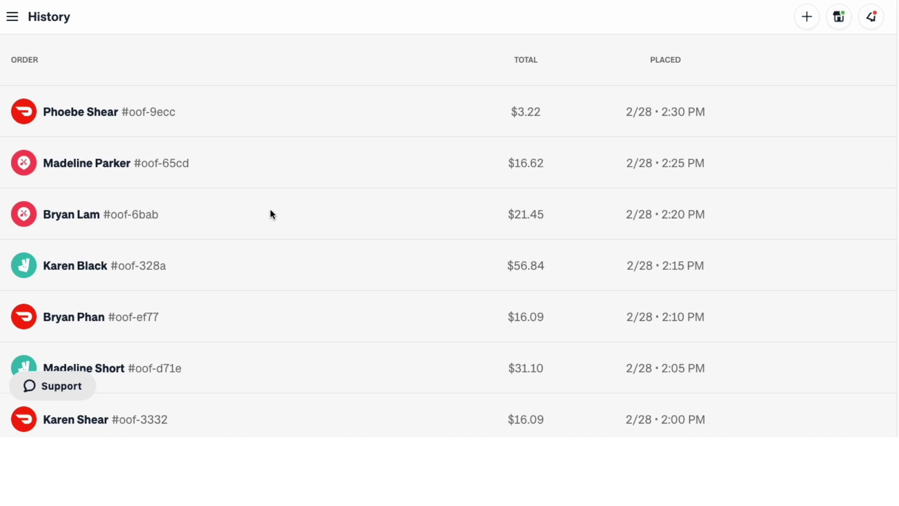
left_click(14, 19)
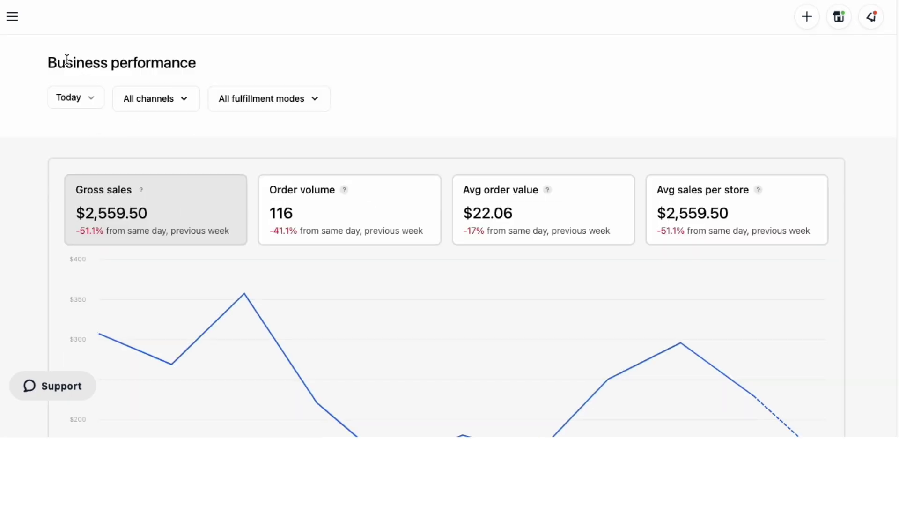
left_click(12, 17)
left_click(59, 263)
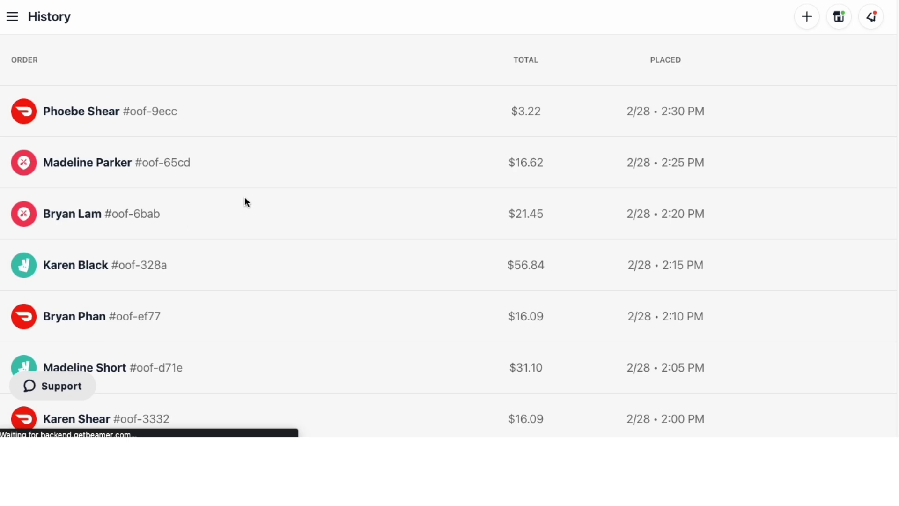
Review the latest $3.22 Orange Juice order and its reprint options, then close it.
left_click(124, 112)
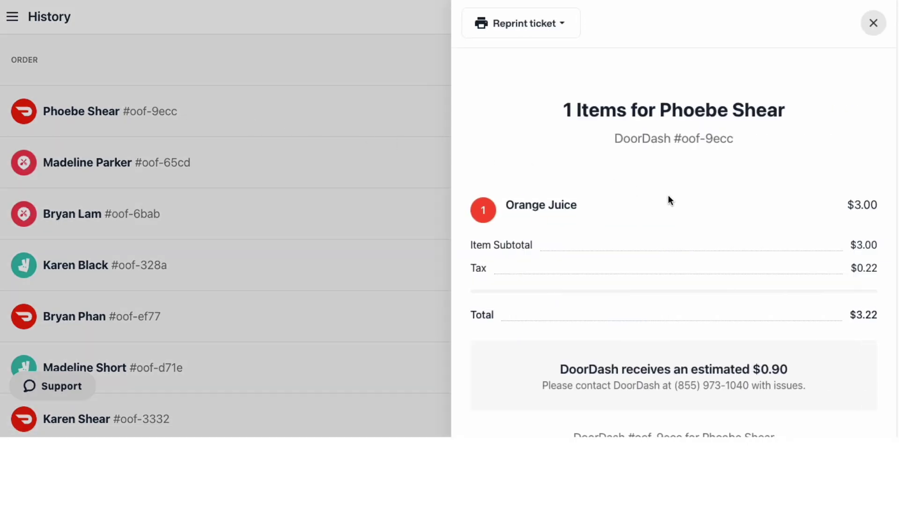
scroll(672, 194, "down", 3)
scroll(672, 194, "up", 4)
left_click(576, 24)
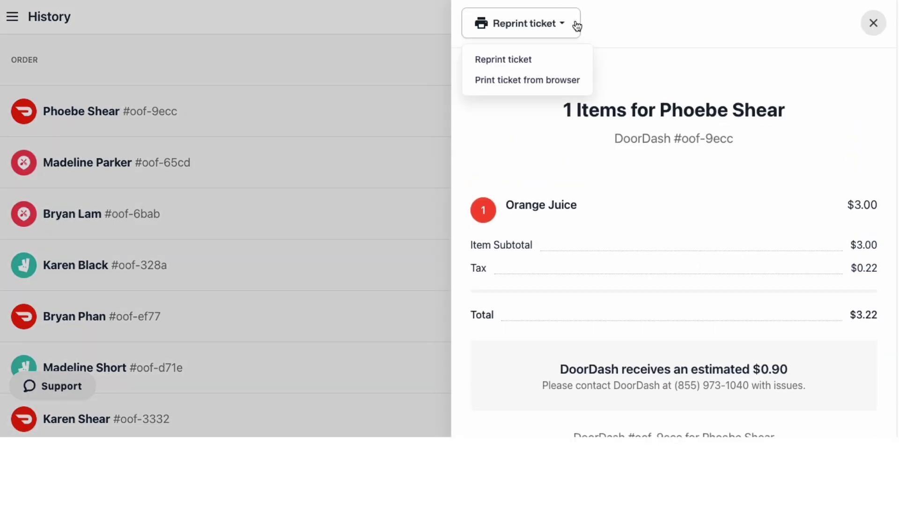
left_click(858, 23)
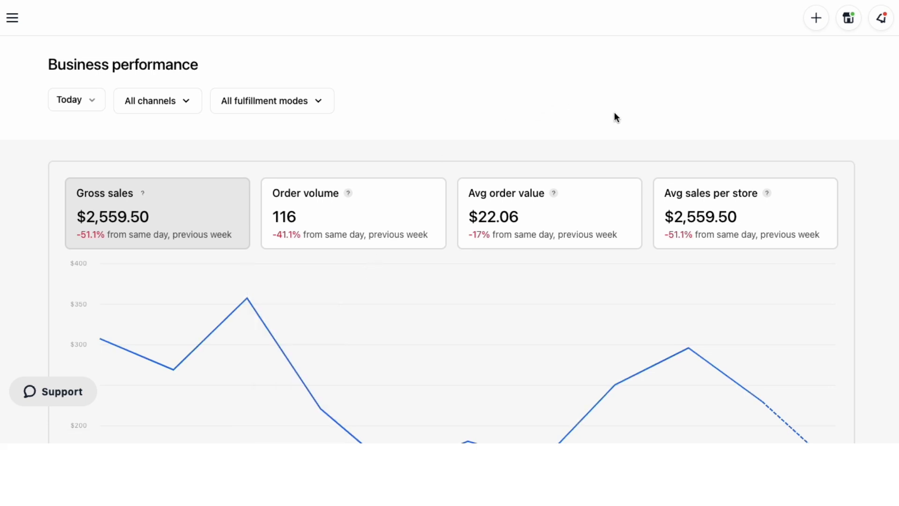
Chart order volume, average order value and average sales per store, then return to gross sales ($2,559.50).
left_click(312, 229)
left_click(524, 226)
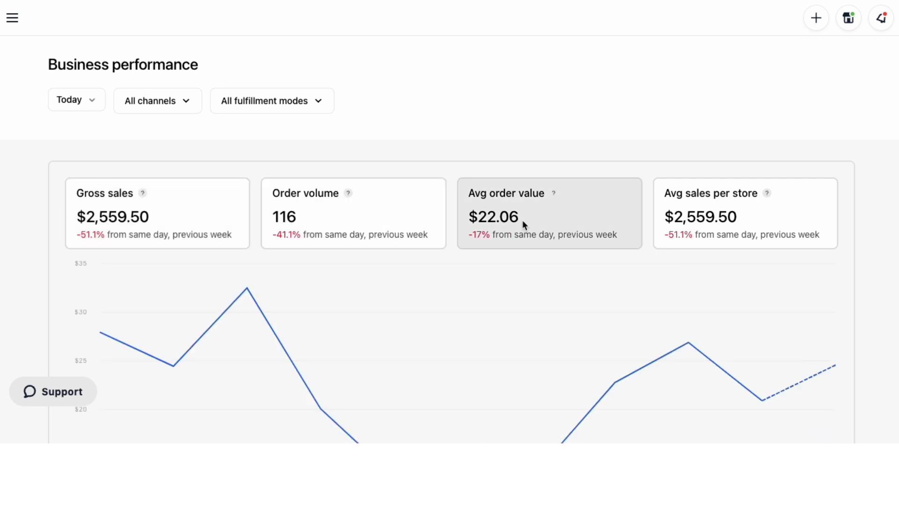
left_click(699, 225)
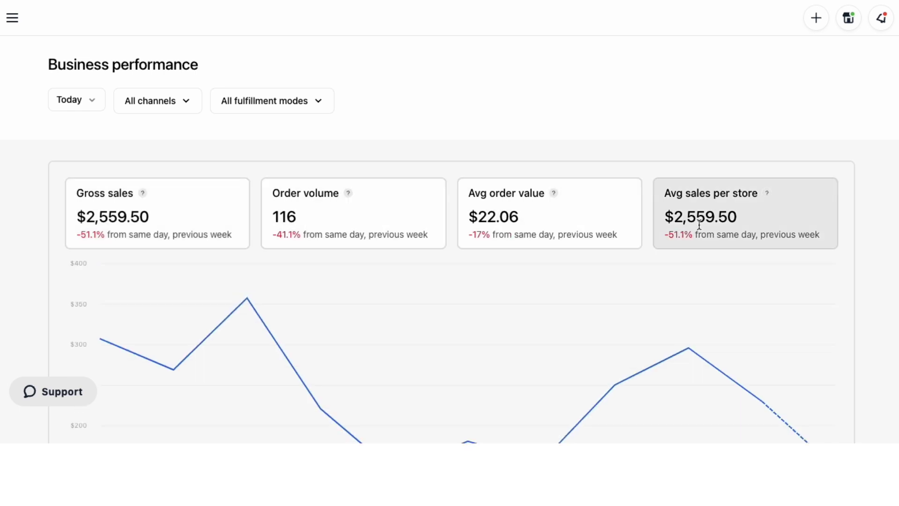
left_click(189, 215)
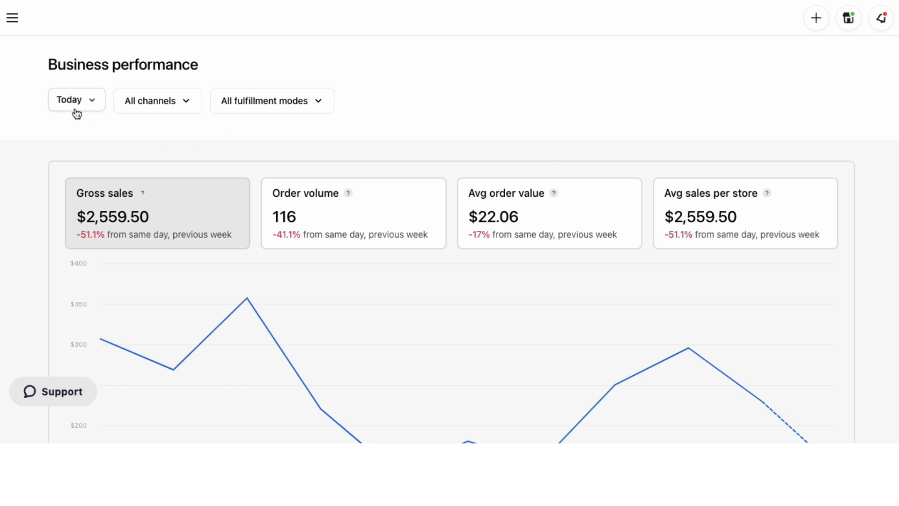
left_click(91, 106)
left_click(91, 106)
left_click(144, 111)
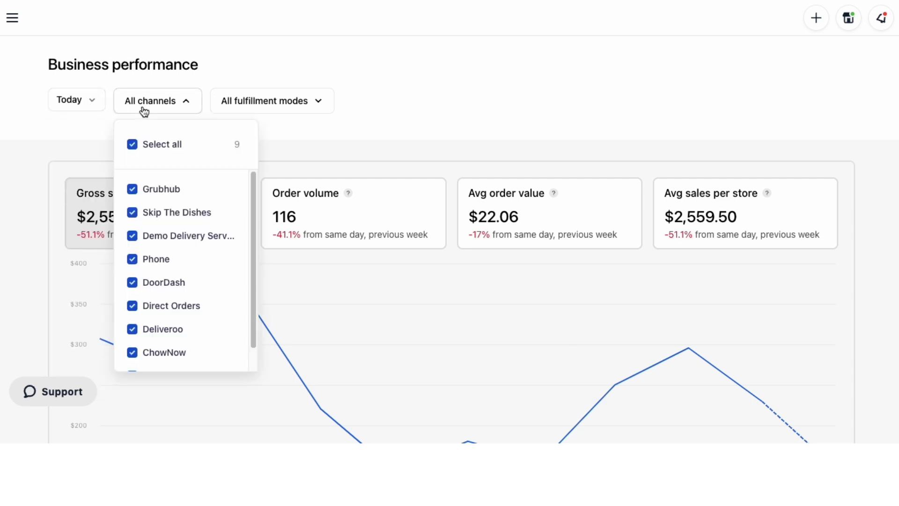
left_click(144, 112)
left_click(275, 100)
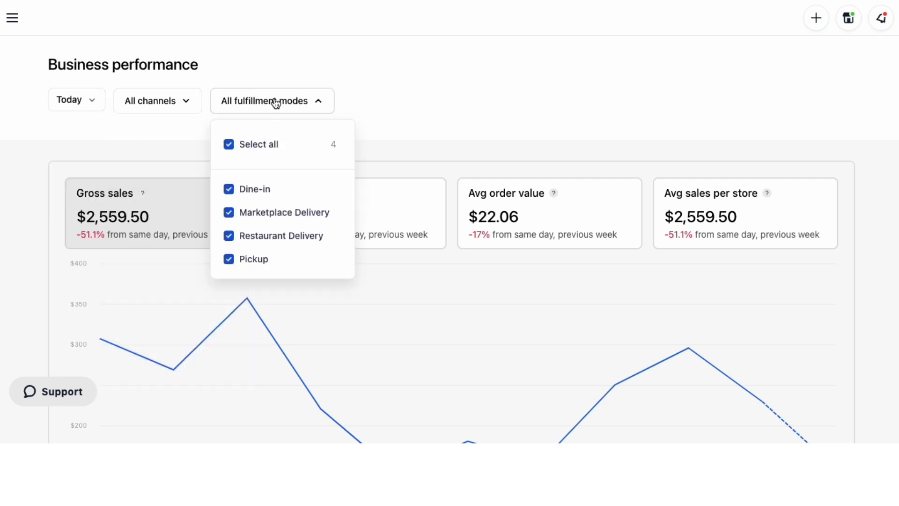
left_click(276, 102)
scroll(275, 110, "down", 10)
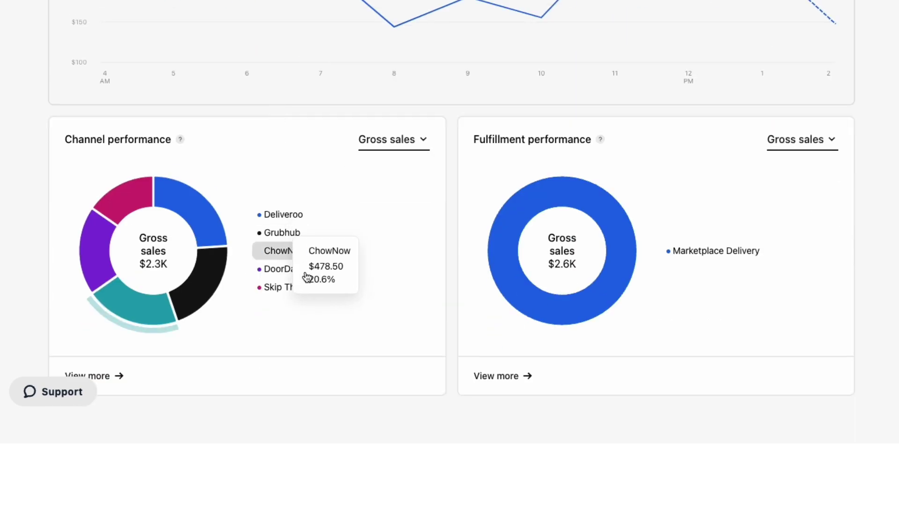
mouse_move(316, 287)
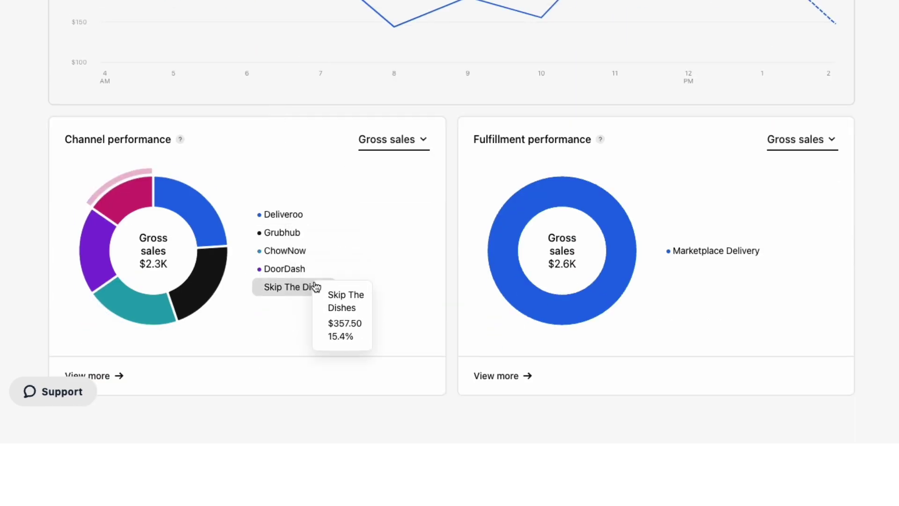
left_click(422, 141)
left_click(422, 142)
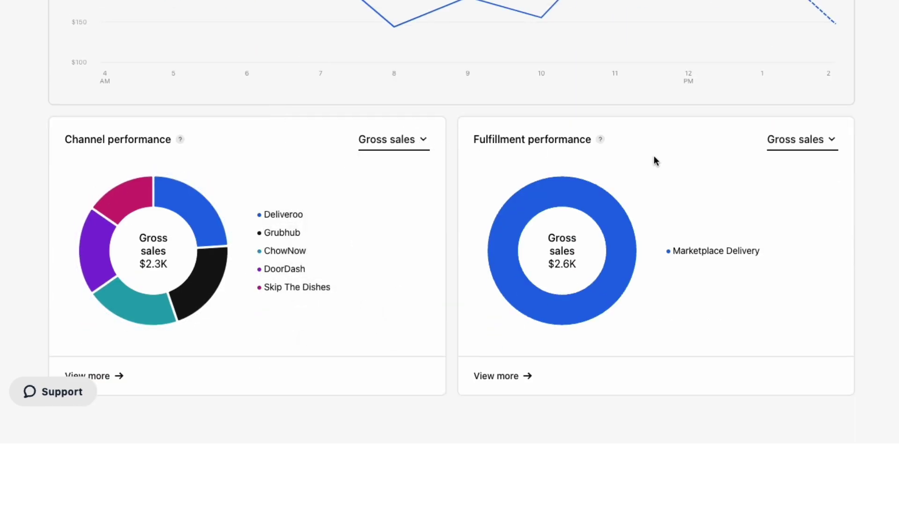
left_click(793, 149)
left_click(792, 148)
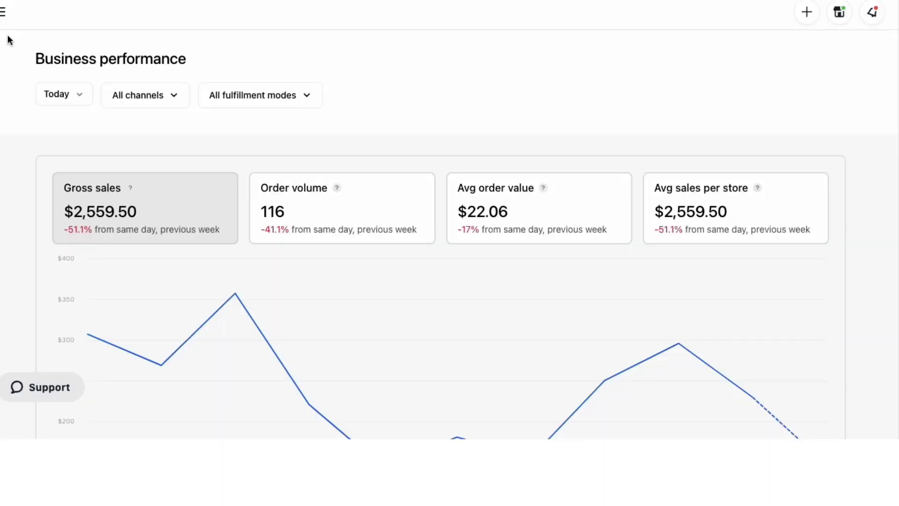
Open Settings from the side menu and scroll through the restaurant info and workflow settings.
left_click(4, 13)
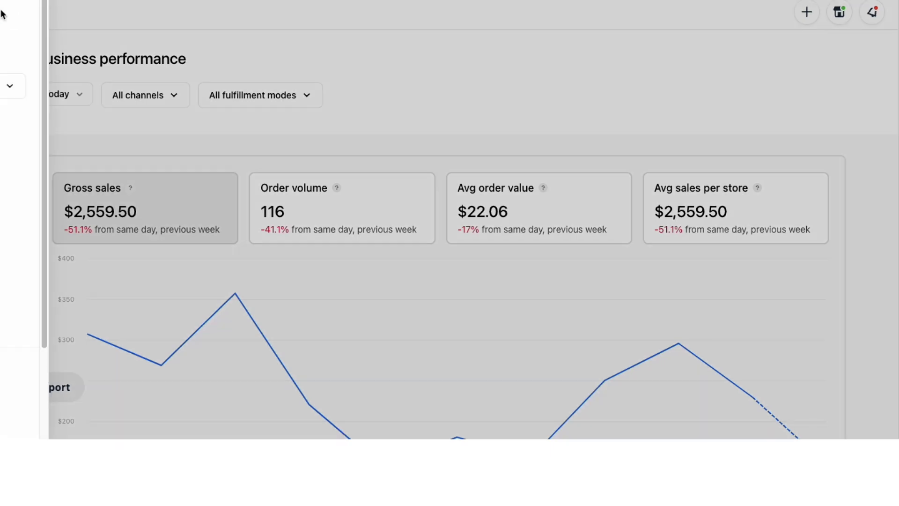
scroll(87, 352, "down", 3)
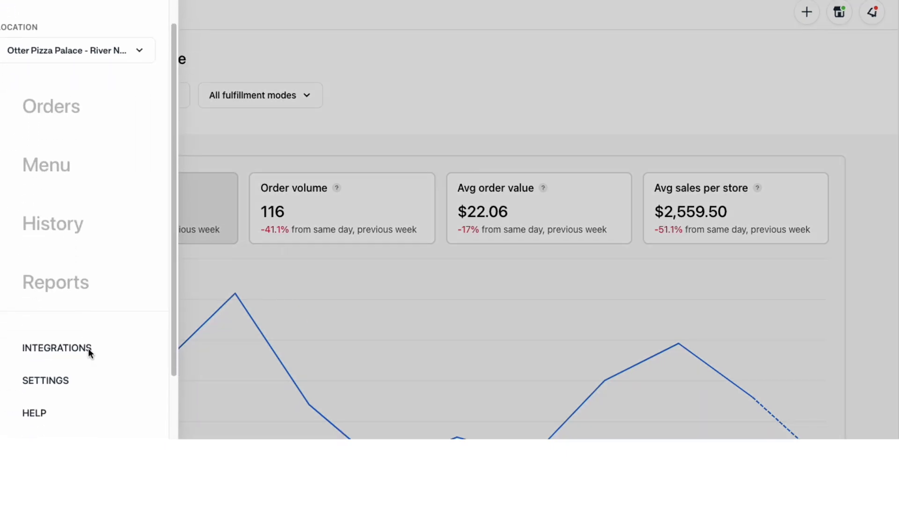
left_click(56, 297)
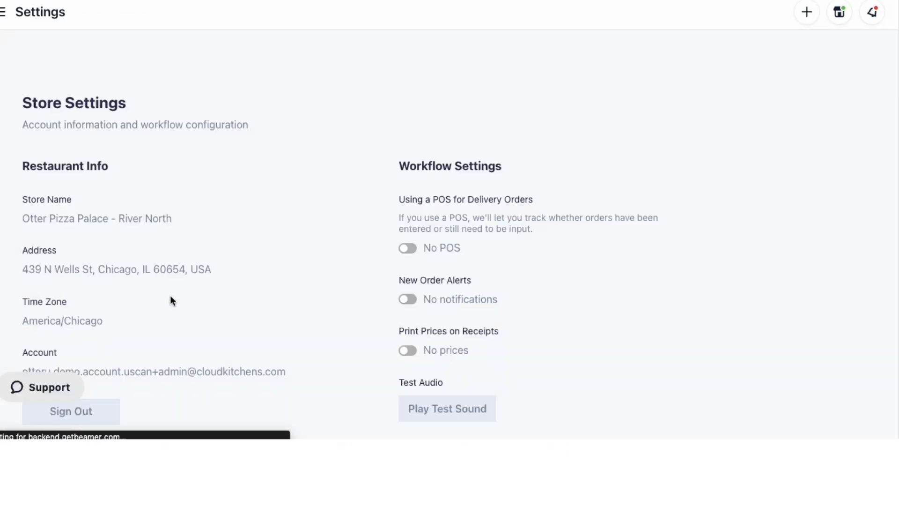
scroll(313, 275, "down", 2)
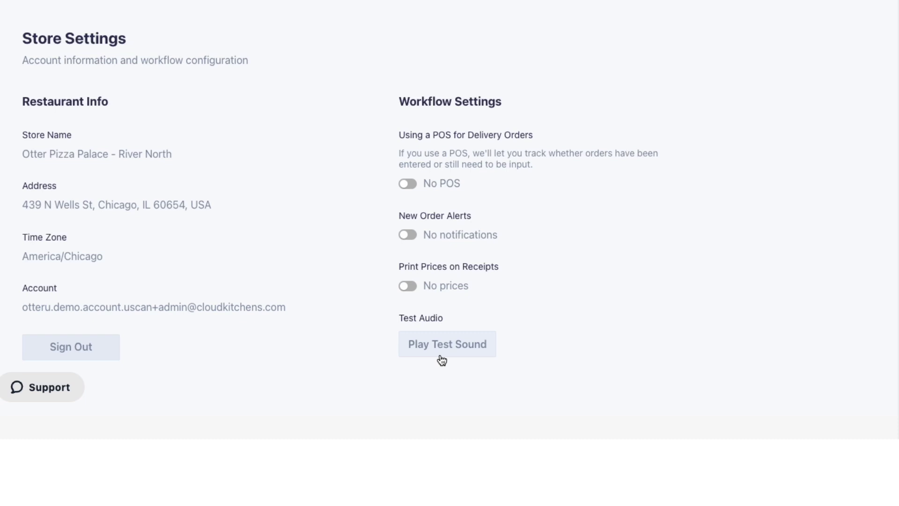
scroll(638, 342, "up", 2)
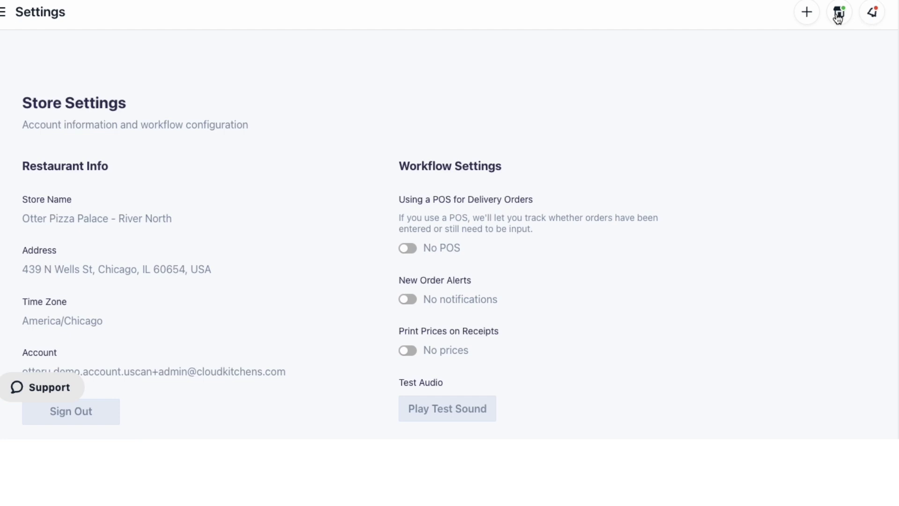
Start a new manual order, then cancel it from the three-dot menu.
left_click(807, 14)
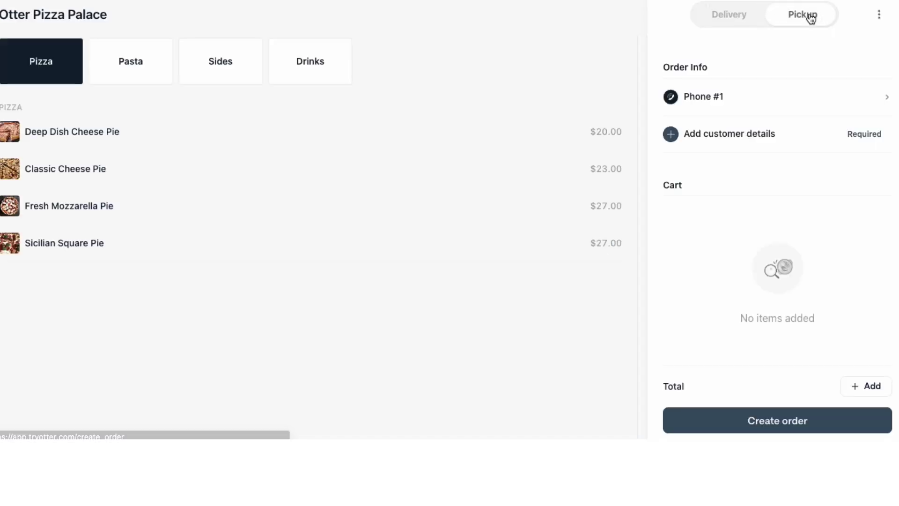
left_click(884, 18)
left_click(865, 54)
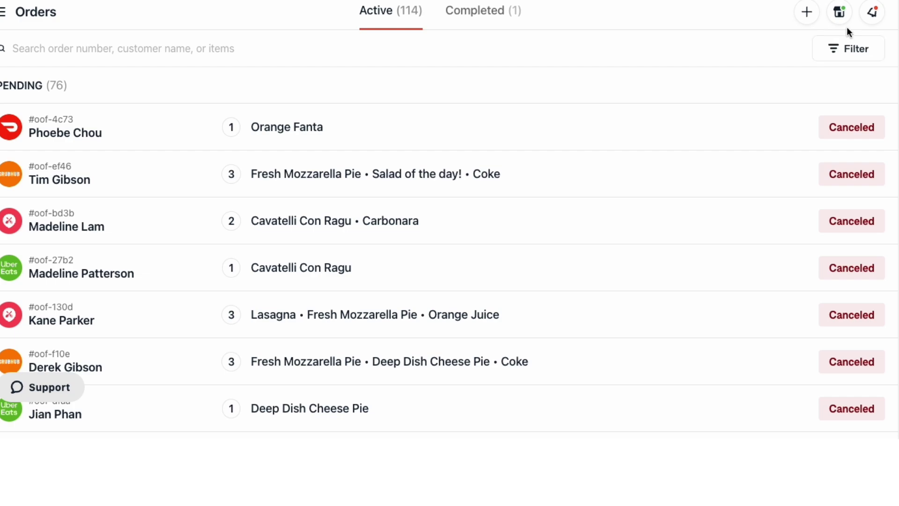
Scroll through the product news, close it, and show the two open storefronts' status.
left_click(870, 14)
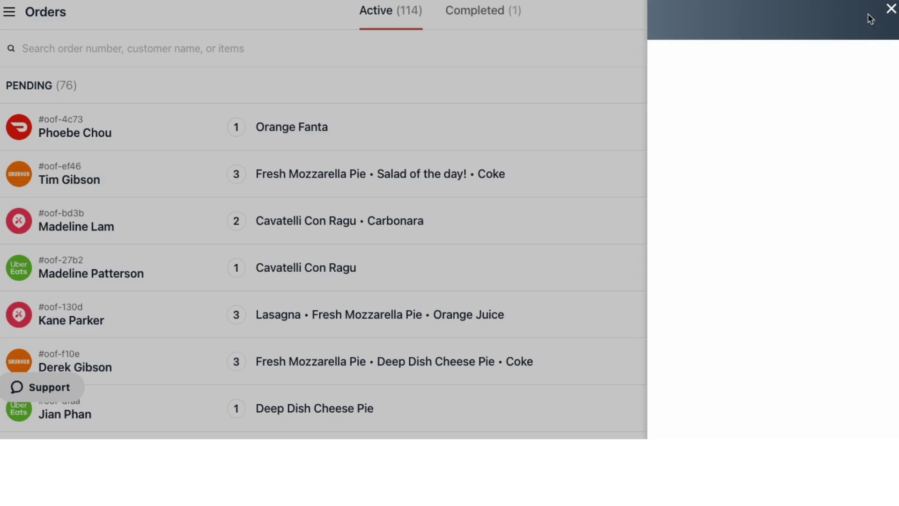
scroll(864, 73, "down", 3)
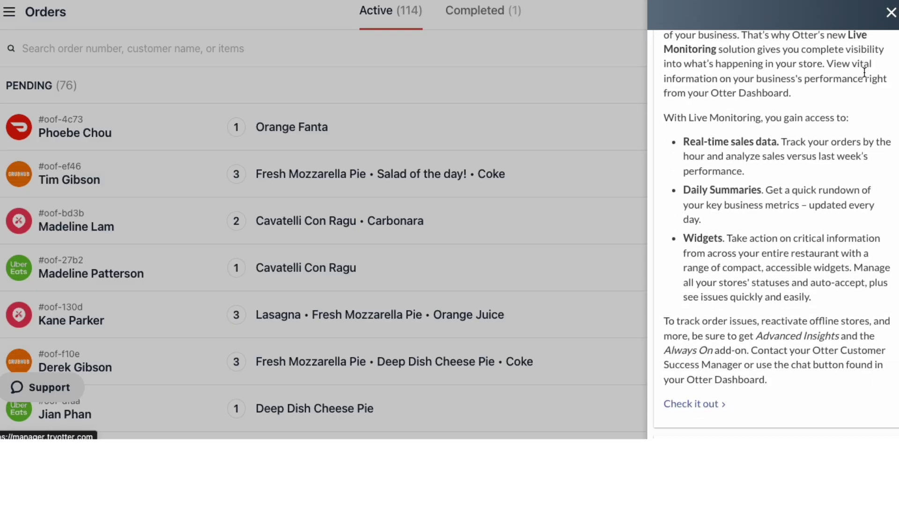
scroll(864, 73, "down", 8)
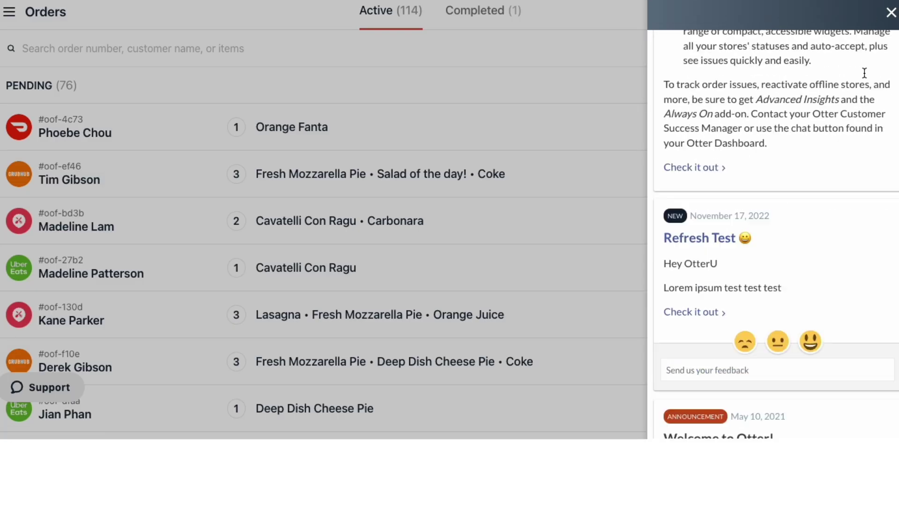
left_click(890, 14)
left_click(842, 17)
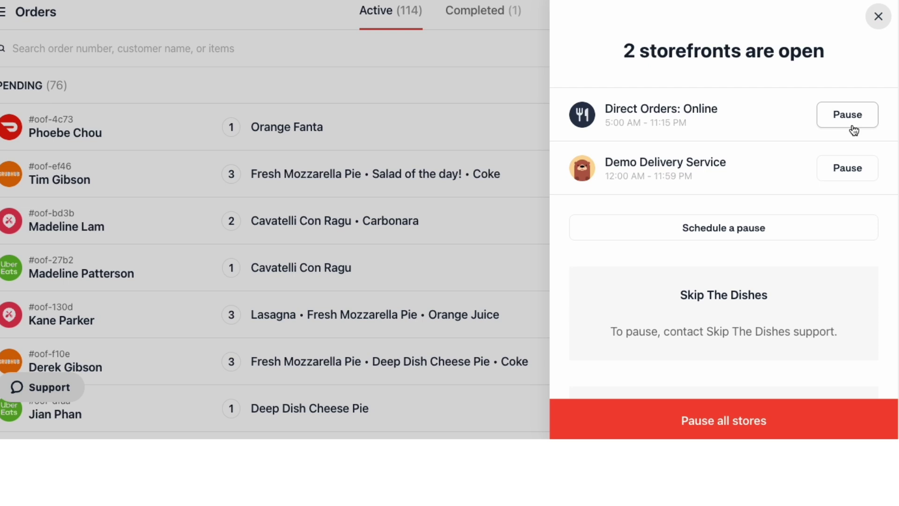
Begin scheduling a pause and select All storefronts.
left_click(748, 227)
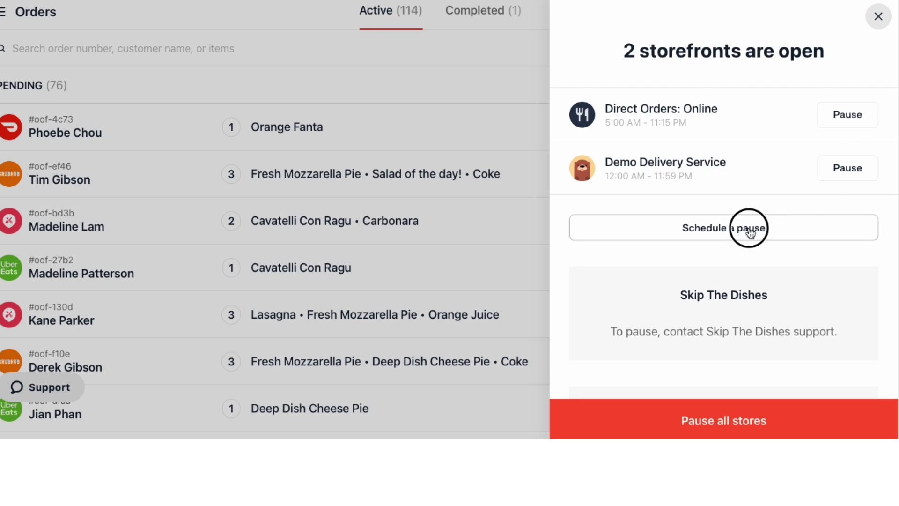
left_click(747, 171)
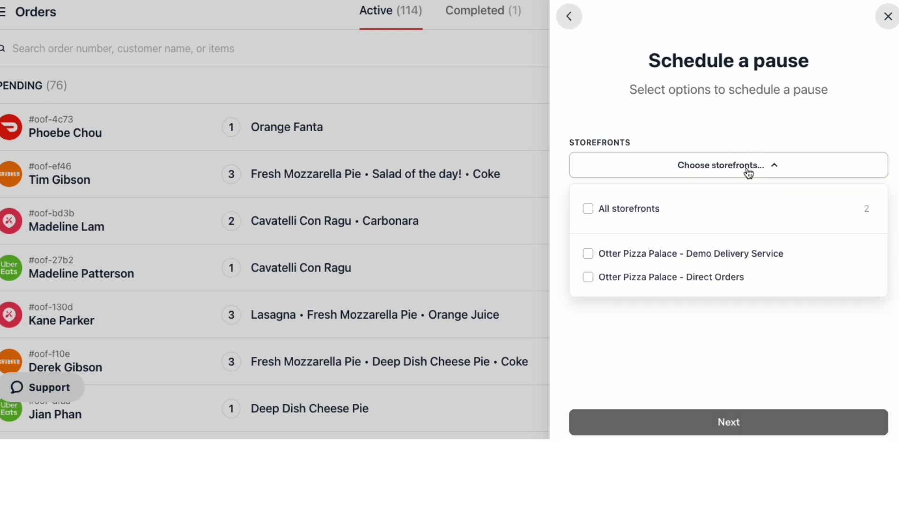
left_click(706, 205)
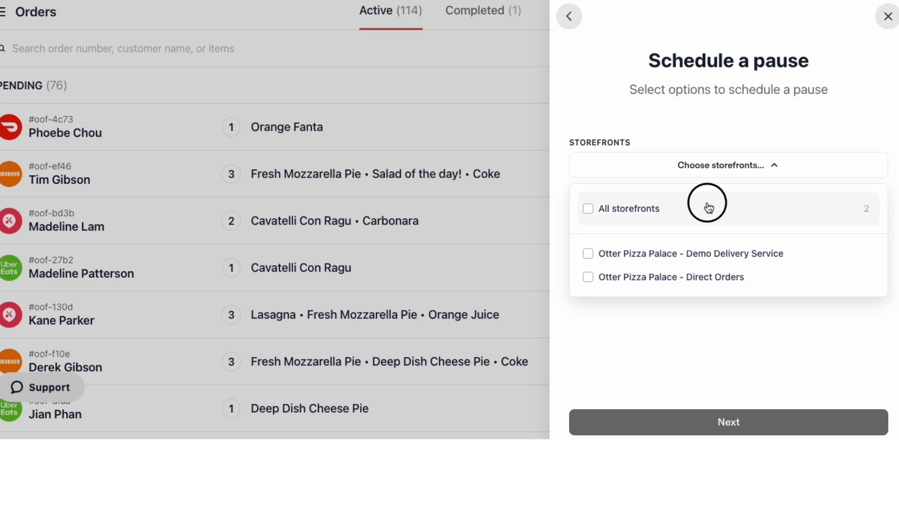
left_click(776, 338)
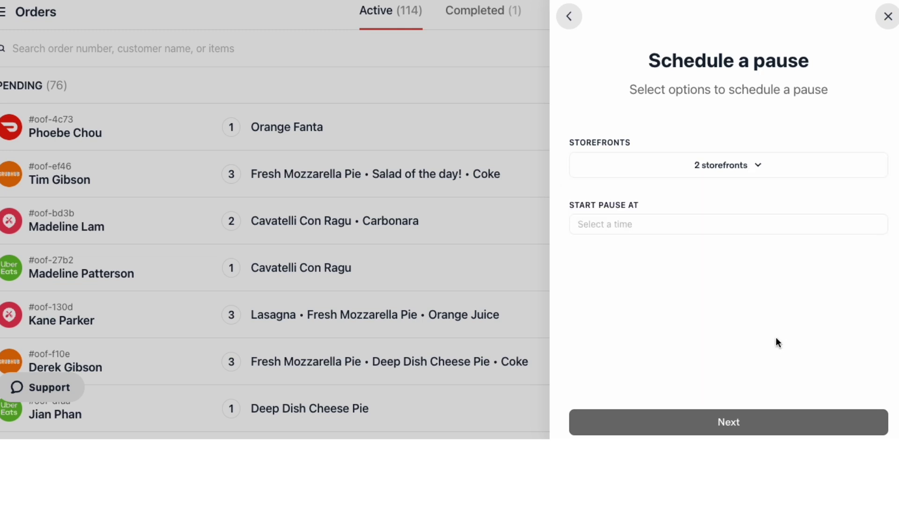
Browse the pause start times without choosing one, then exit the scheduler and storefront panel.
left_click(666, 224)
scroll(668, 262, "down", 8)
scroll(673, 275, "up", 8)
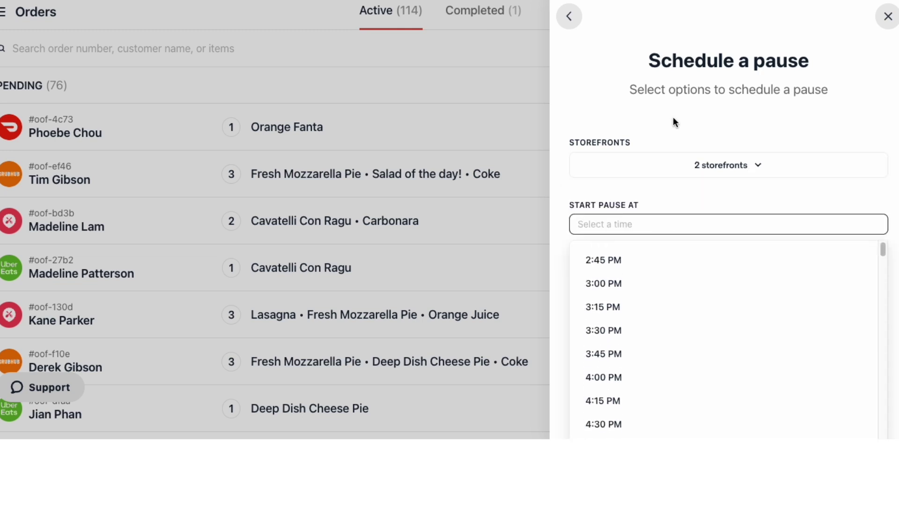
left_click(614, 91)
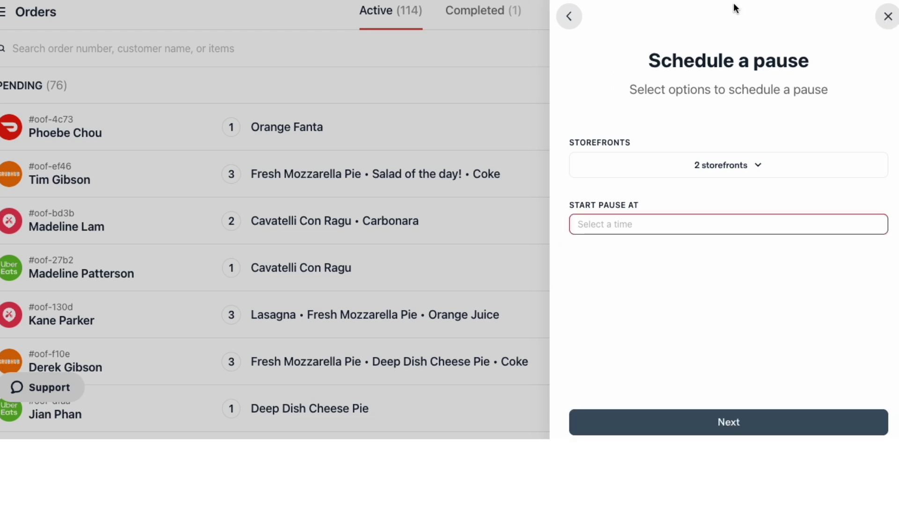
left_click(568, 17)
left_click(877, 18)
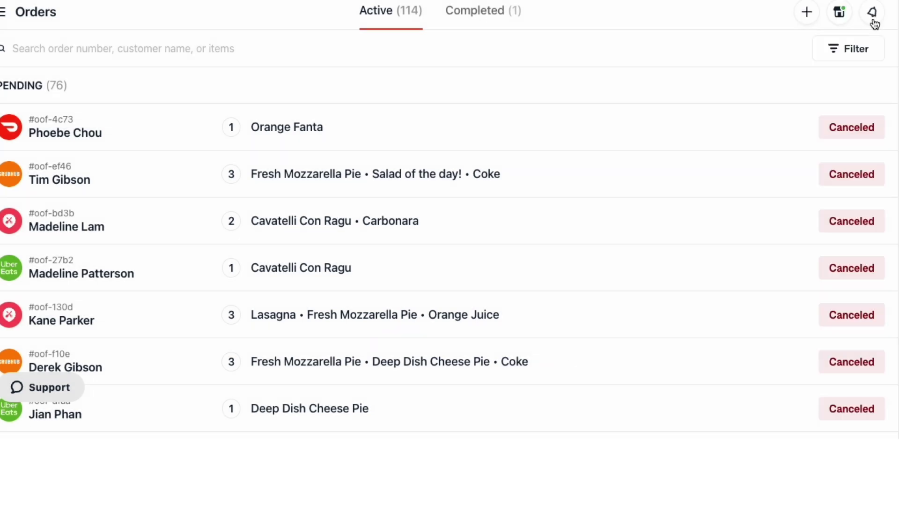